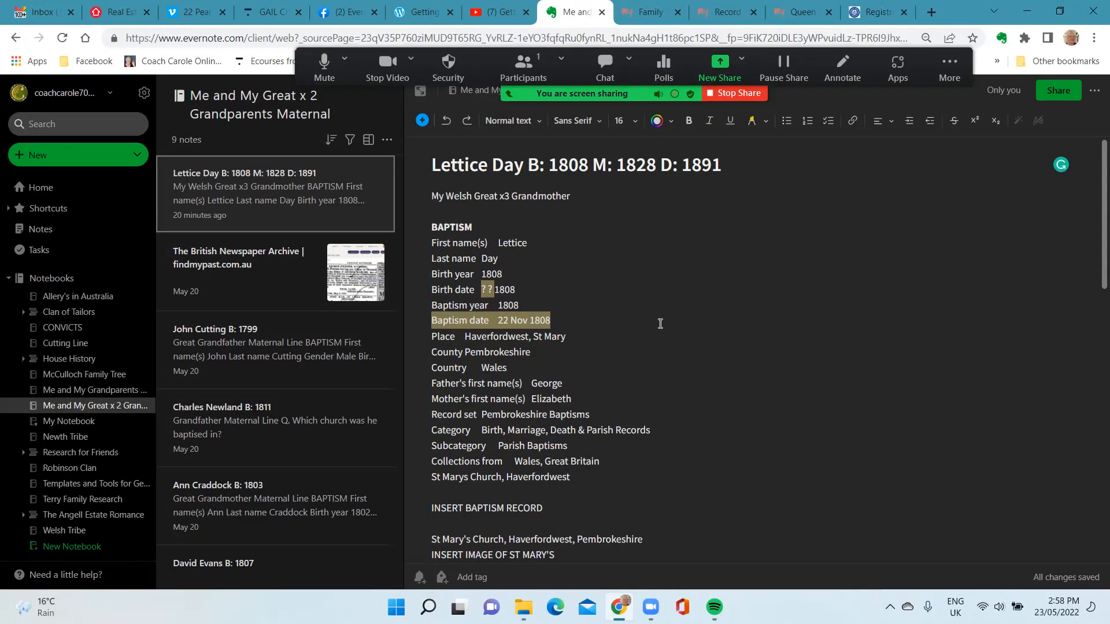
Review the note's baptism, marriage and death sections, including the placeholders for images
{"action": "scroll", "coordinate": [660, 324], "scroll_direction": "down", "scroll_amount": 1}
{"action": "scroll", "coordinate": [660, 323], "scroll_direction": "down", "scroll_amount": 3}
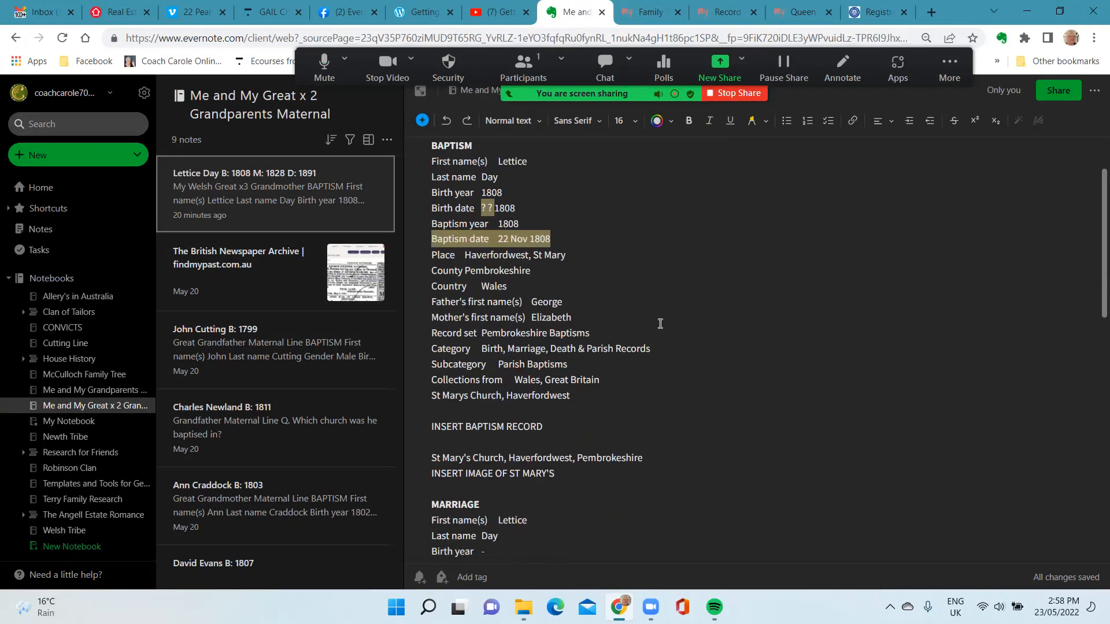
{"action": "scroll", "coordinate": [660, 323], "scroll_direction": "down", "scroll_amount": 1}
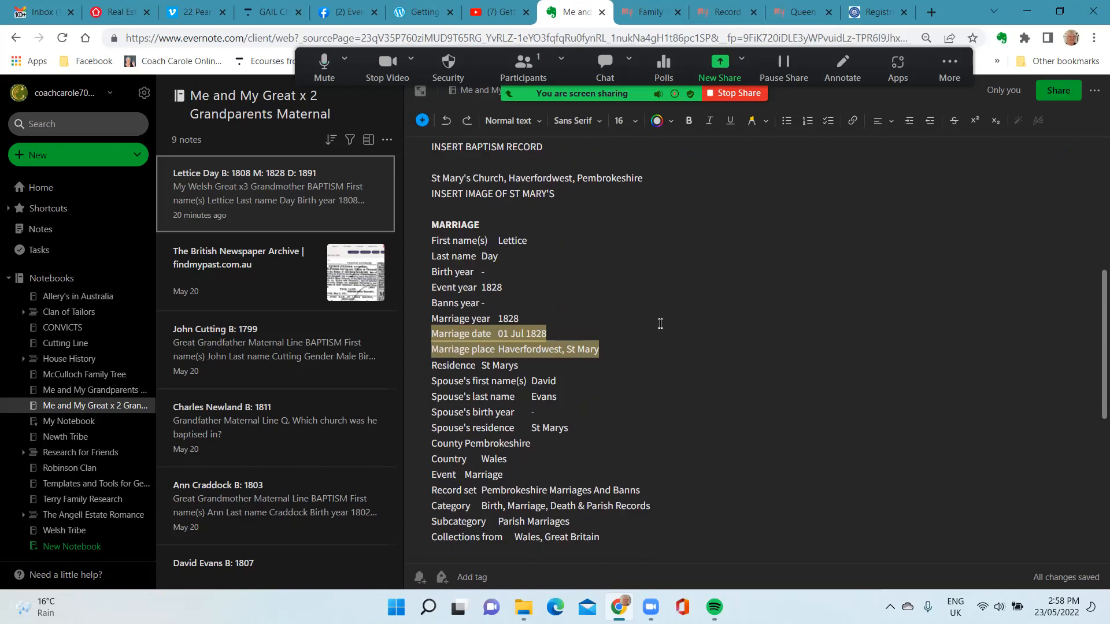
{"action": "scroll", "coordinate": [660, 324], "scroll_direction": "down", "scroll_amount": 4}
{"action": "scroll", "coordinate": [660, 323], "scroll_direction": "down", "scroll_amount": 1}
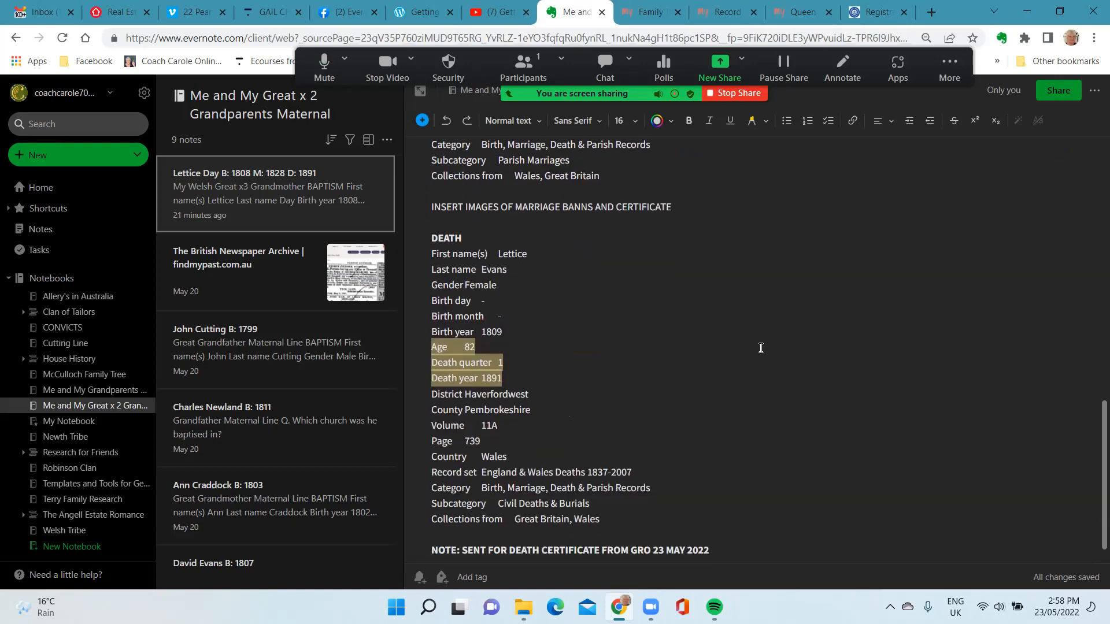
{"action": "scroll", "coordinate": [760, 347], "scroll_direction": "up", "scroll_amount": 3}
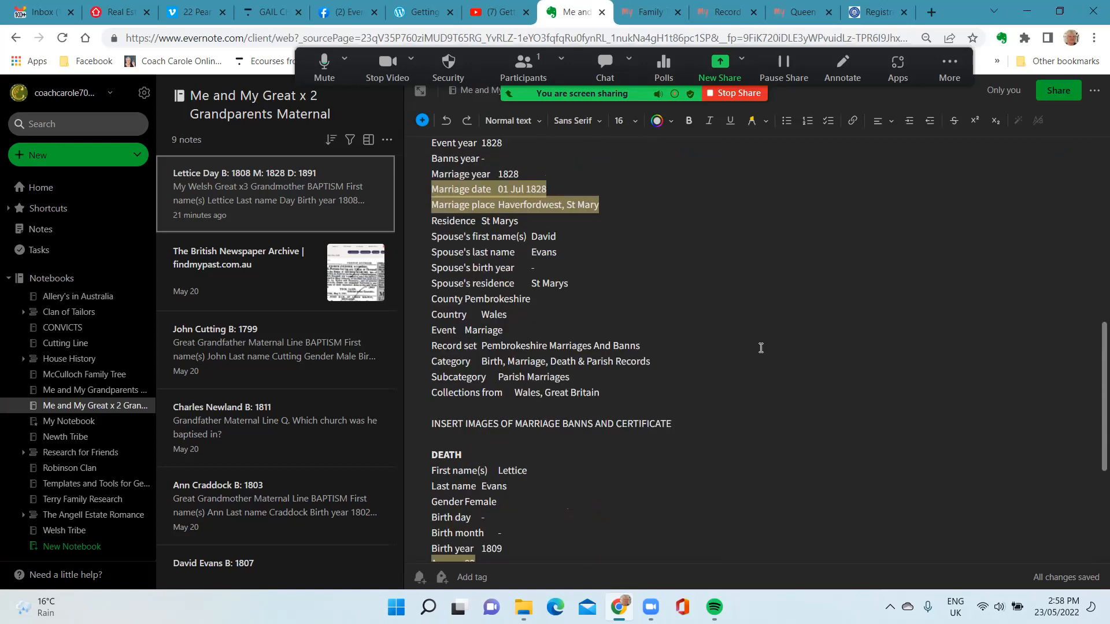
{"action": "scroll", "coordinate": [760, 347], "scroll_direction": "up", "scroll_amount": 4}
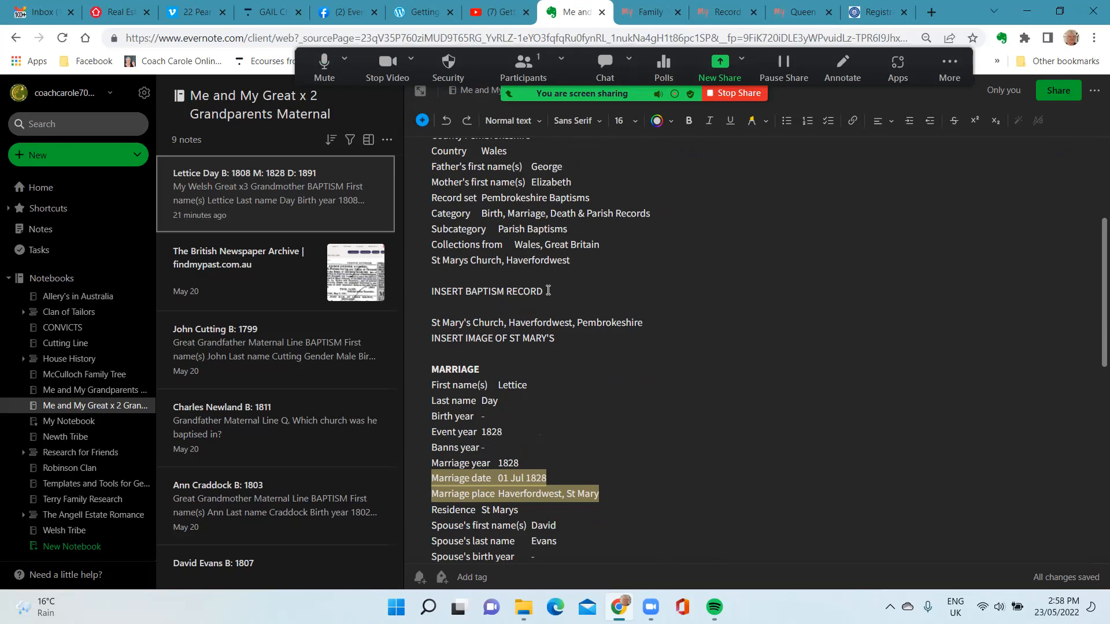
Insert the 22 November baptism register scan (GBPRS_WAL_4234778_00008) from the ancestor's own folder on a new line below INSERT BAPTISM RECORD
{"action": "key", "text": "Return"}
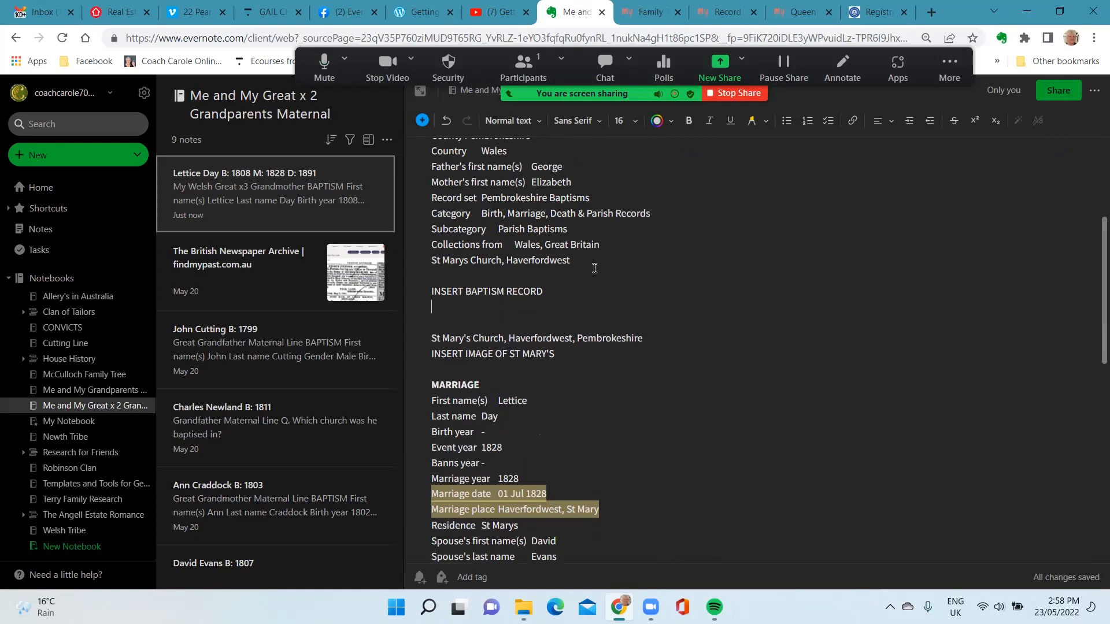
{"action": "left_click", "coordinate": [422, 121]}
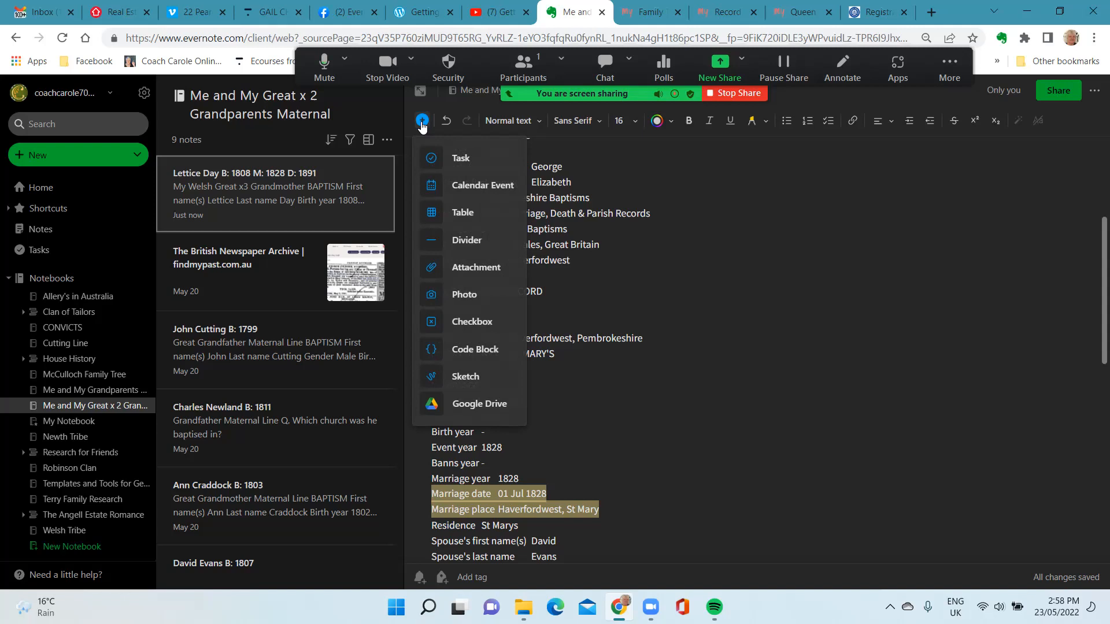
{"action": "left_click", "coordinate": [466, 297]}
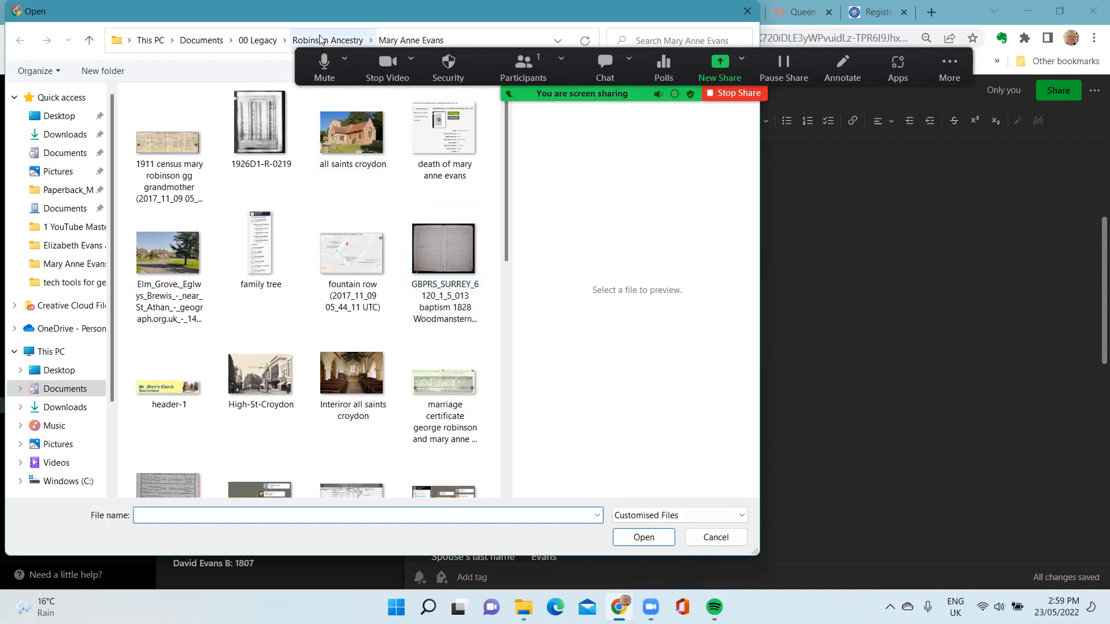
{"action": "left_click", "coordinate": [320, 39]}
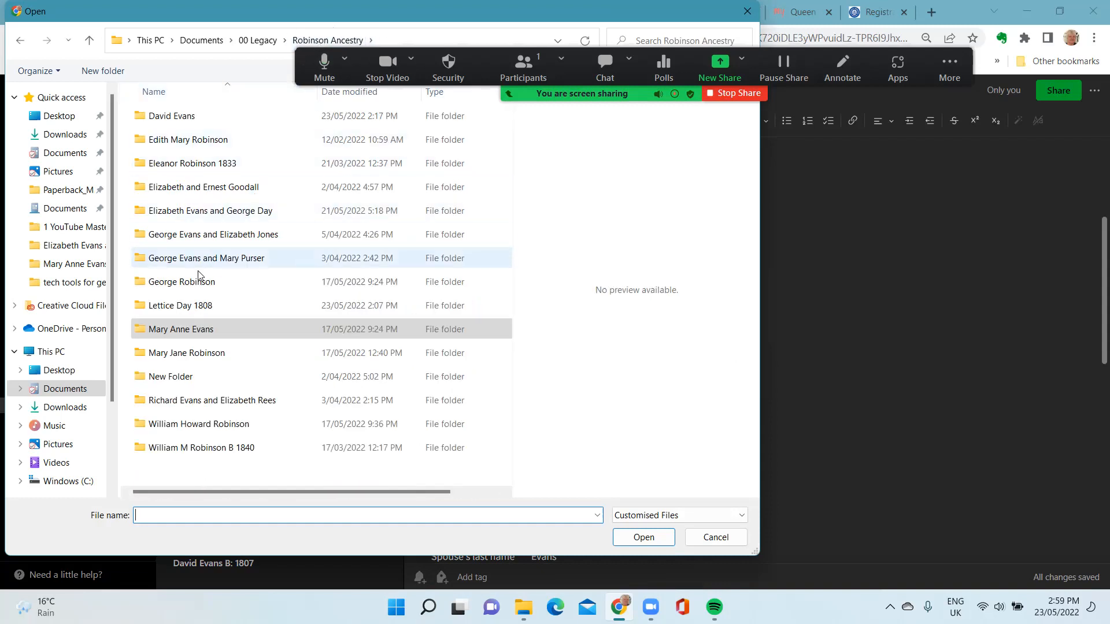
{"action": "left_click", "coordinate": [191, 307]}
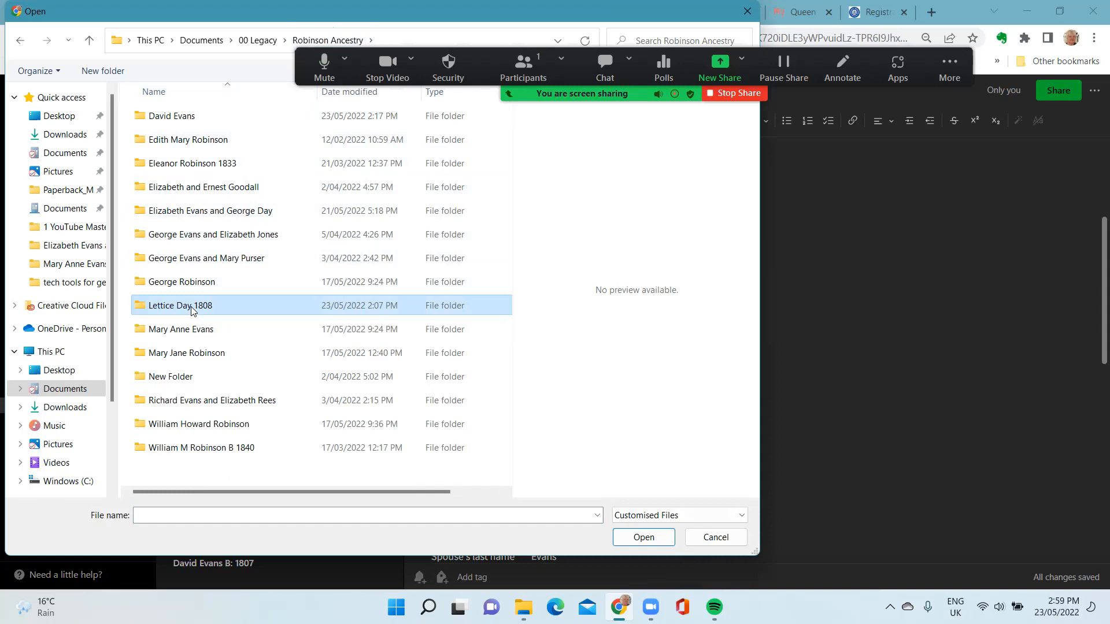
{"action": "double_click", "coordinate": [191, 309]}
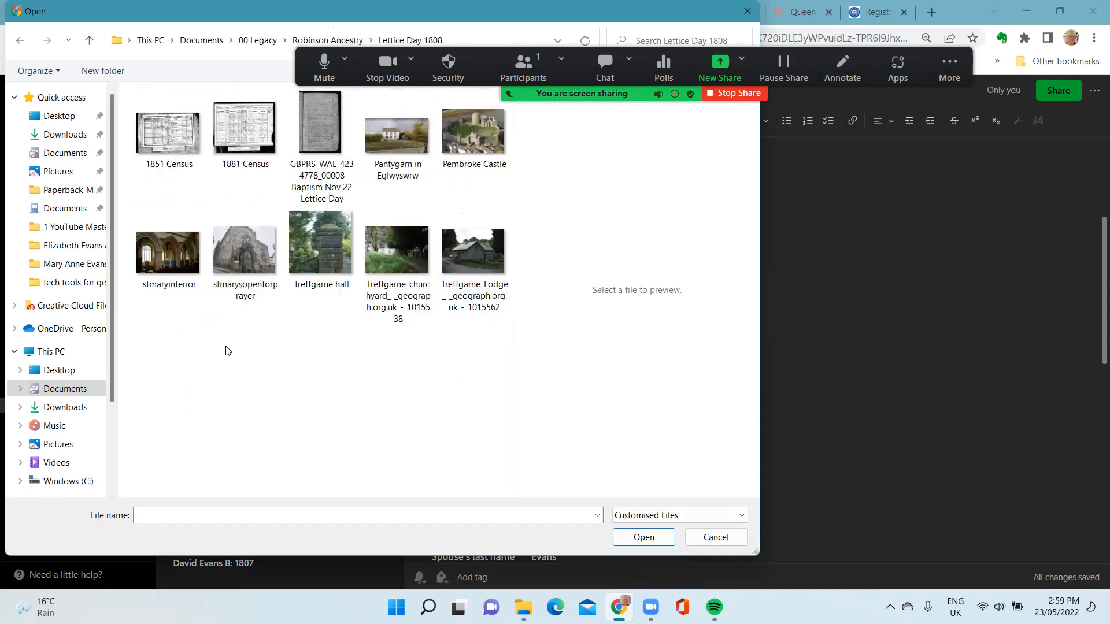
{"action": "left_click", "coordinate": [317, 126]}
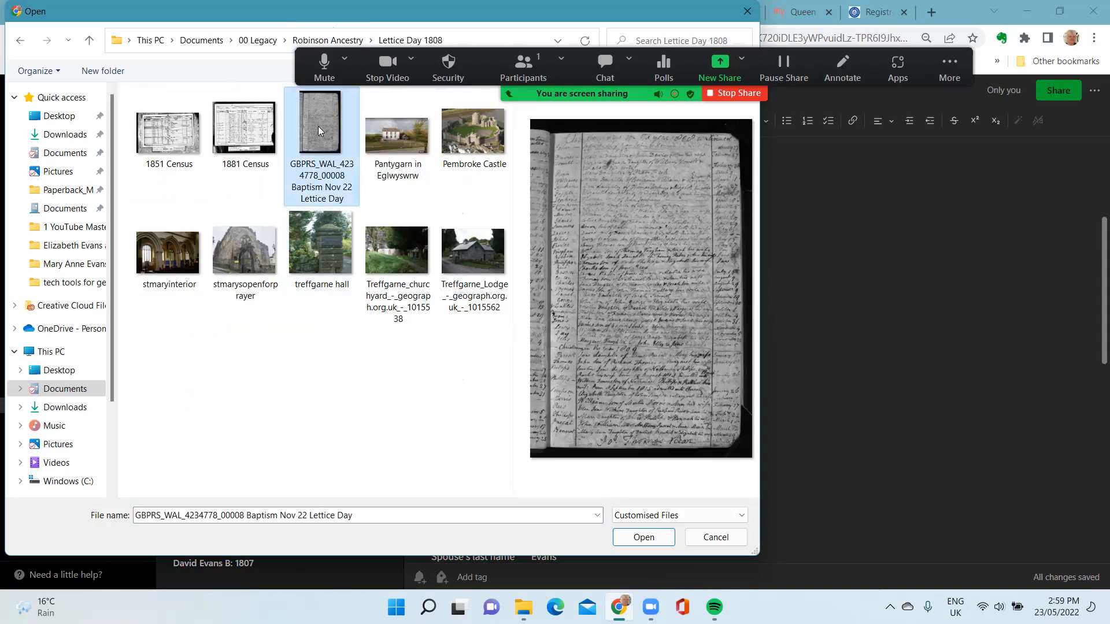
{"action": "left_click", "coordinate": [643, 537]}
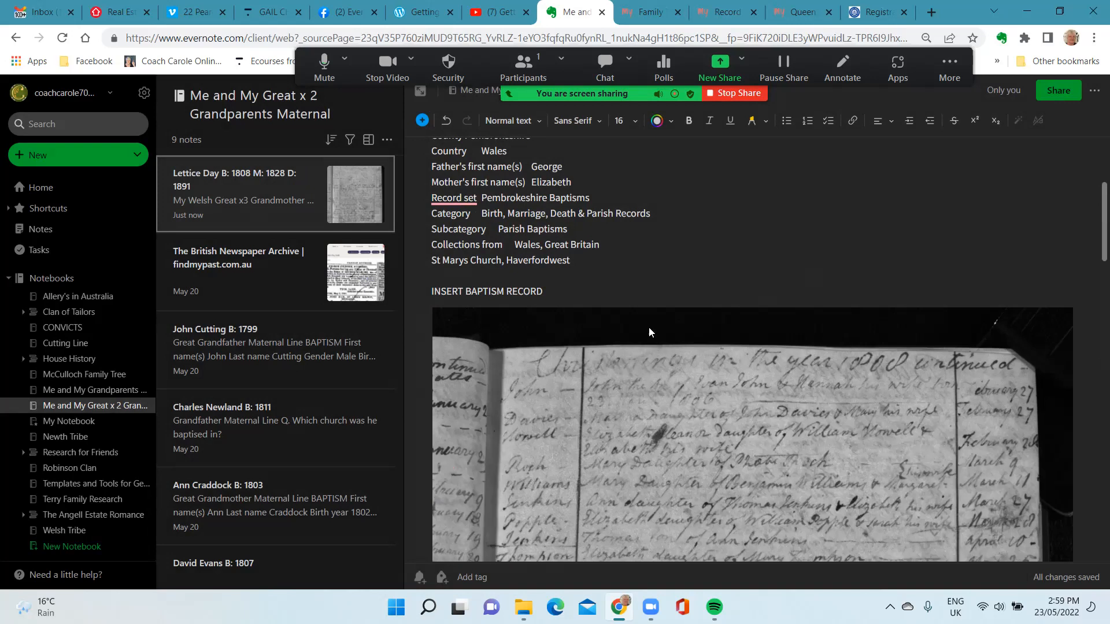
Examine the inserted baptism register scan for the Day family's November 1808 entry
{"action": "scroll", "coordinate": [631, 263], "scroll_direction": "down", "scroll_amount": 10}
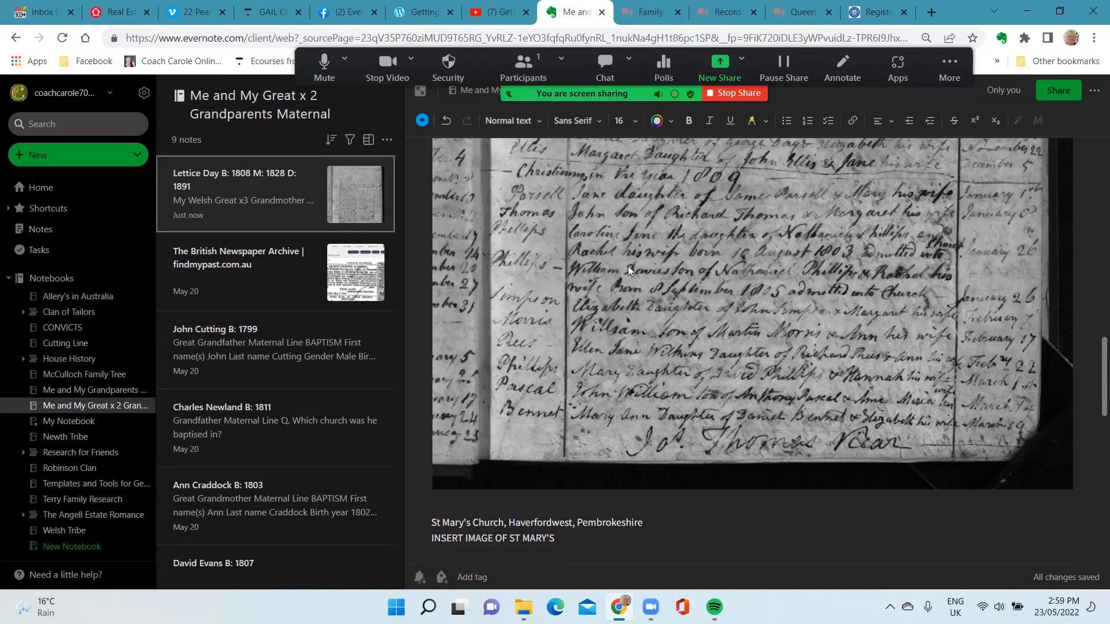
{"action": "scroll", "coordinate": [628, 266], "scroll_direction": "down", "scroll_amount": 3}
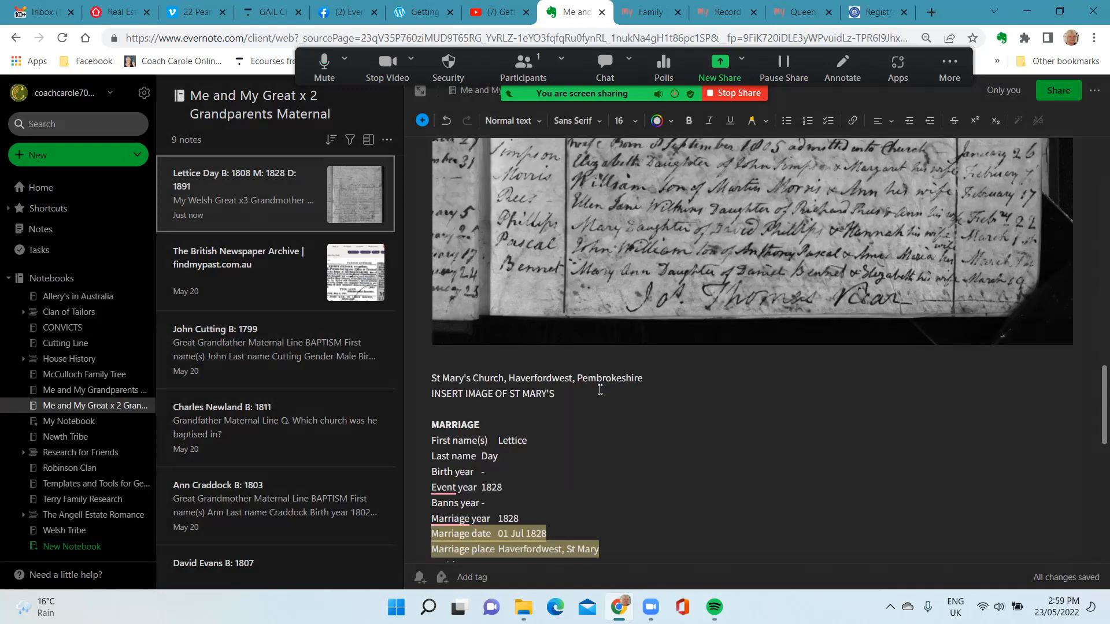
{"action": "scroll", "coordinate": [703, 319], "scroll_direction": "up", "scroll_amount": 1}
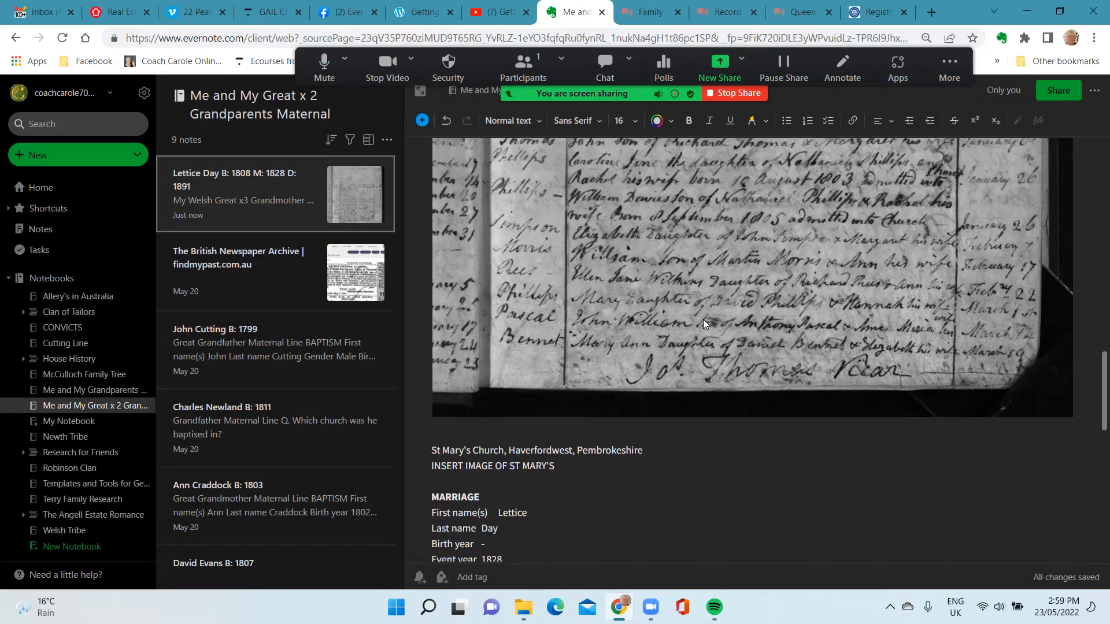
{"action": "scroll", "coordinate": [703, 319], "scroll_direction": "up", "scroll_amount": 3}
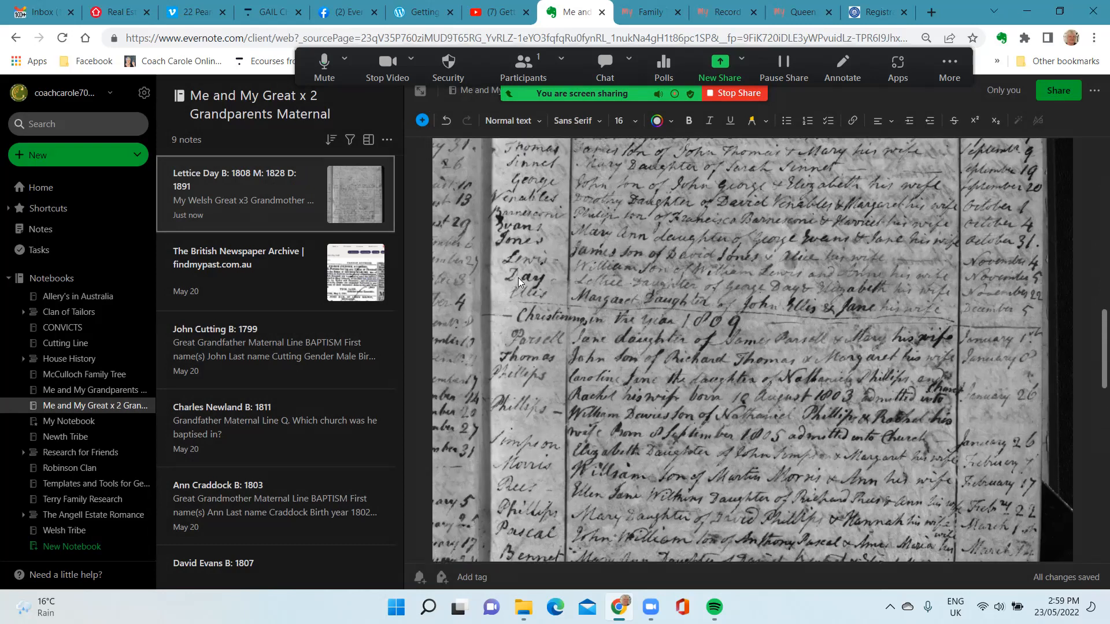
{"action": "left_click", "coordinate": [734, 342]}
{"action": "left_click_drag", "start_coordinate": [734, 342], "coordinate": [735, 318]}
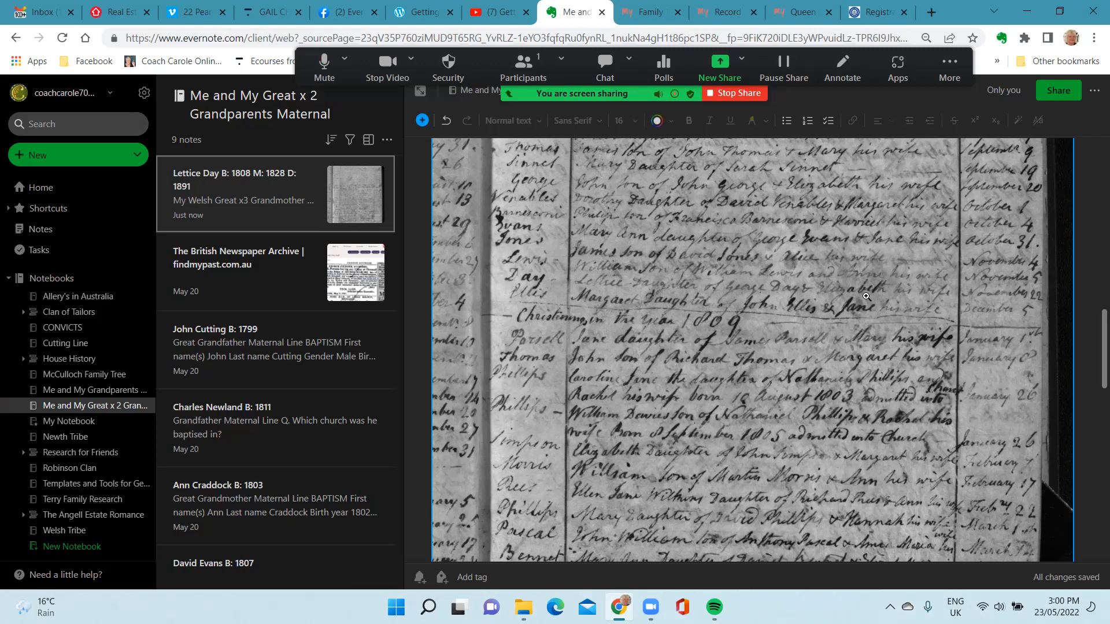
Insert the stmarysopenforprayer photo below the INSERT IMAGE OF ST MARY'S line, leaving a blank line between them
{"action": "scroll", "coordinate": [409, 361], "scroll_direction": "down", "scroll_amount": 2}
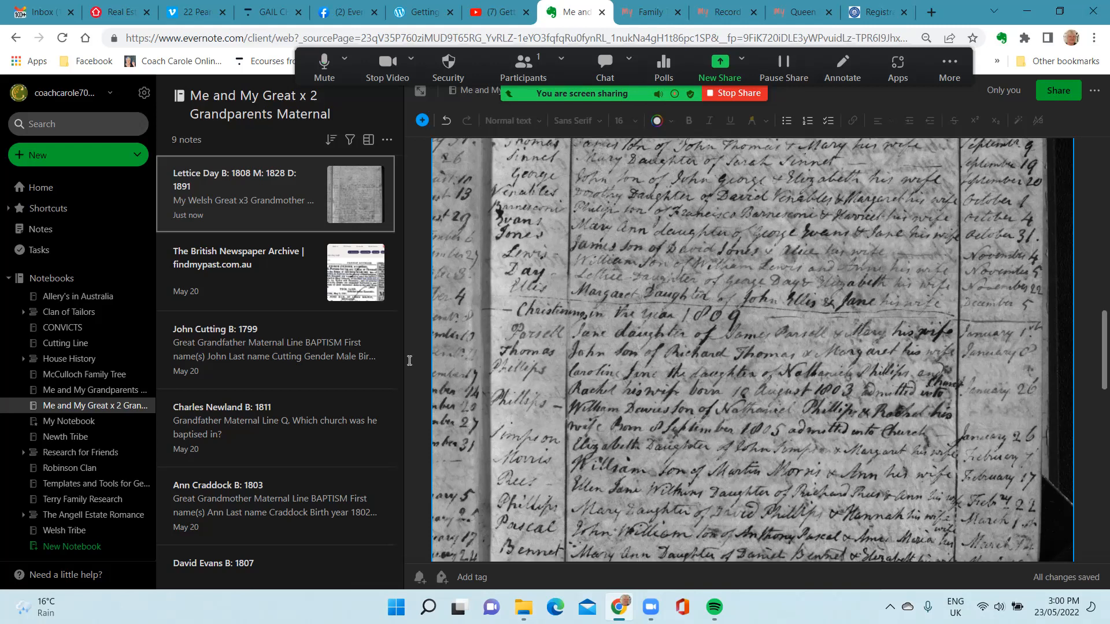
{"action": "scroll", "coordinate": [409, 361], "scroll_direction": "down", "scroll_amount": 8}
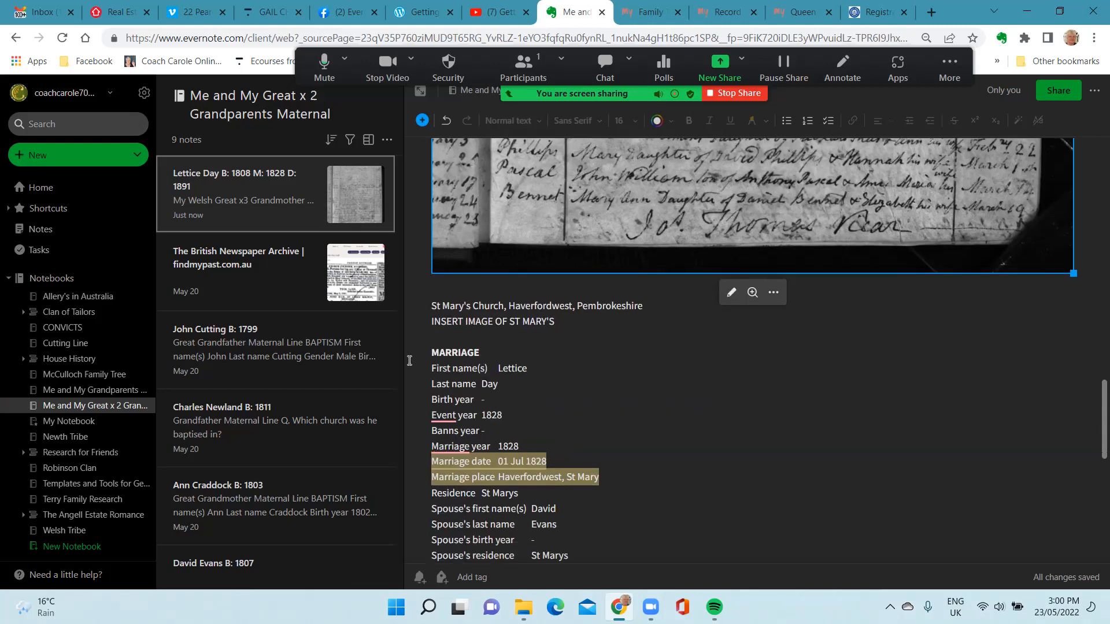
{"action": "left_click", "coordinate": [566, 326]}
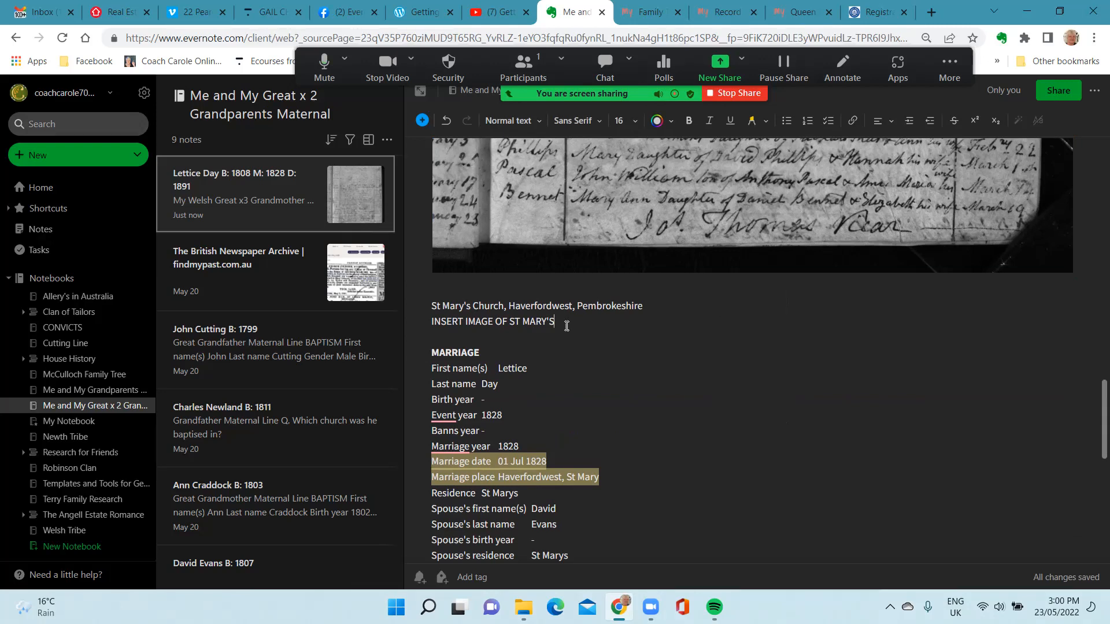
{"action": "key", "text": "Return"}
{"action": "key", "text": "Return"}
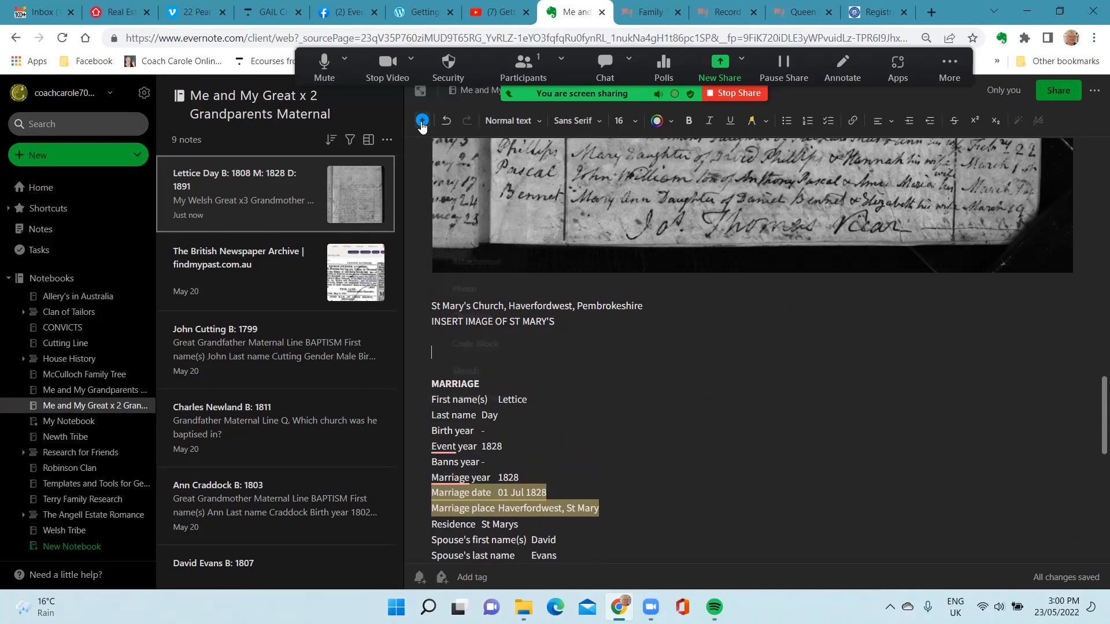
{"action": "left_click", "coordinate": [422, 123]}
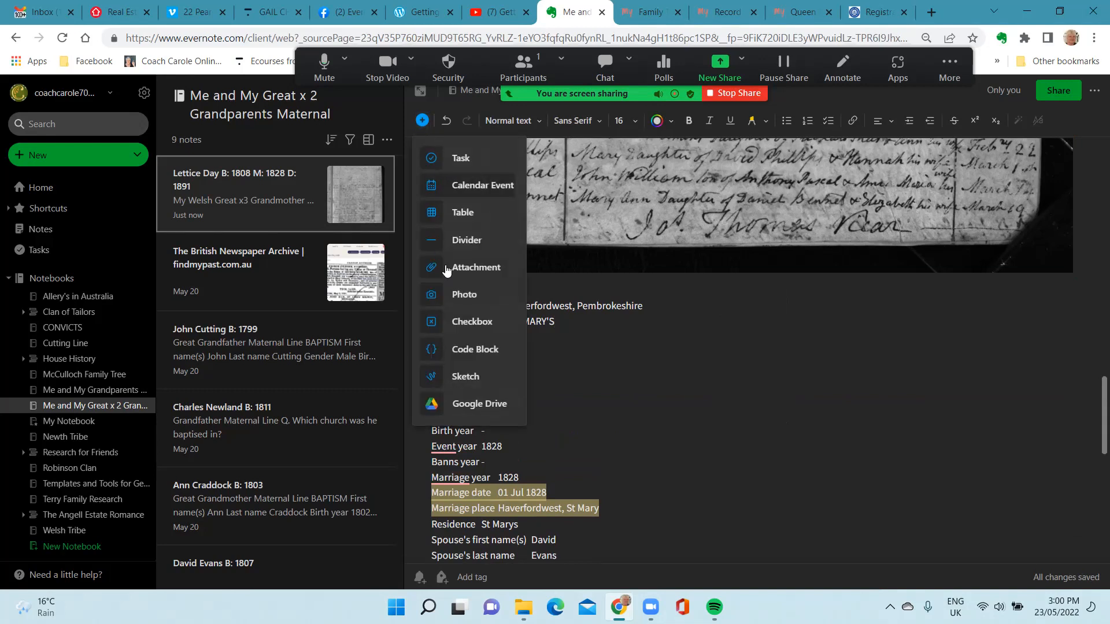
{"action": "left_click", "coordinate": [458, 296]}
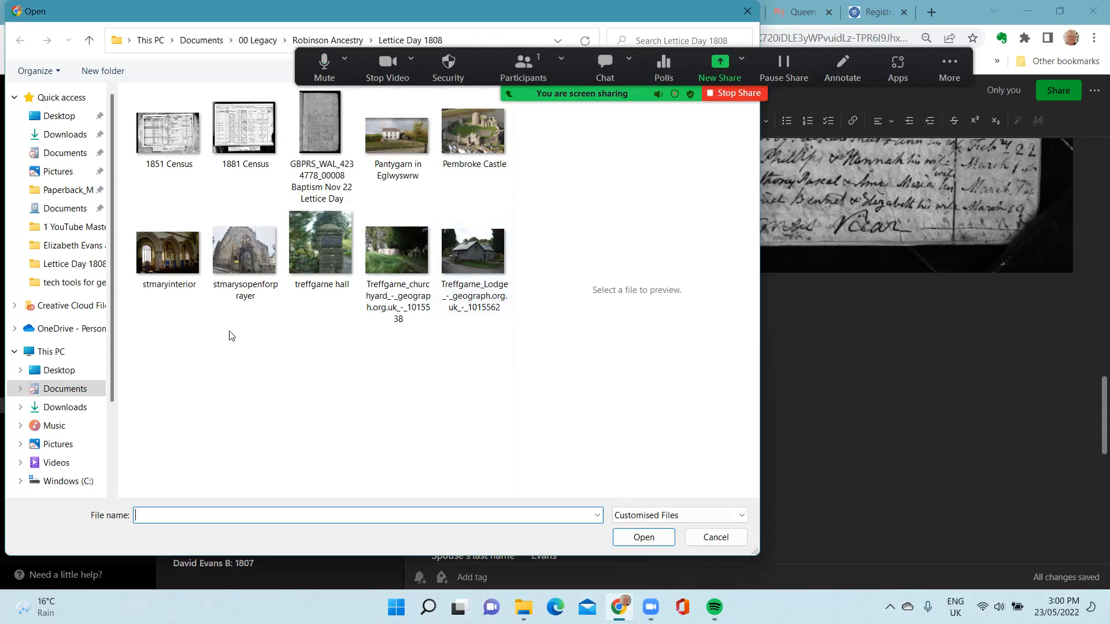
{"action": "left_click", "coordinate": [230, 255]}
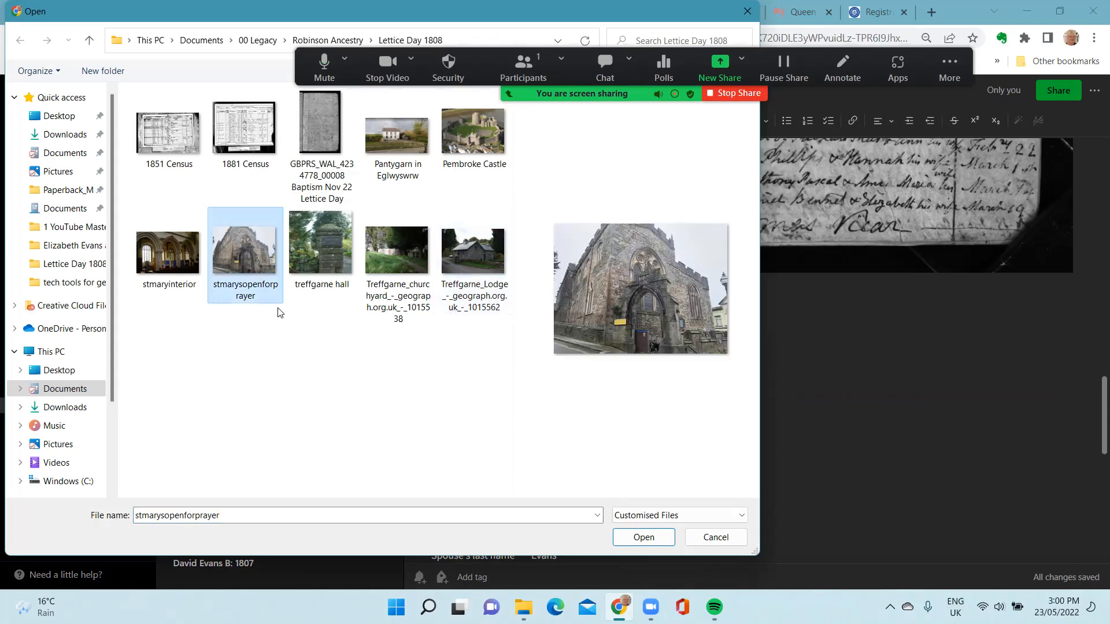
{"action": "left_click", "coordinate": [642, 538]}
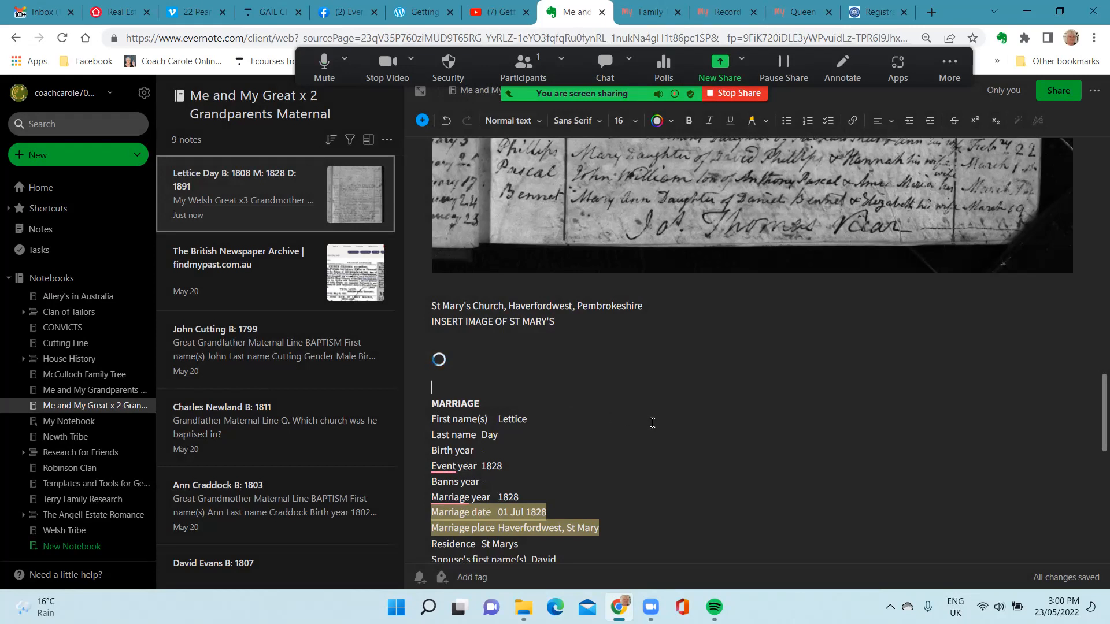
Insert the stmaryinterior photo directly below the church's exterior photo
{"action": "scroll", "coordinate": [654, 423], "scroll_direction": "down", "scroll_amount": 4}
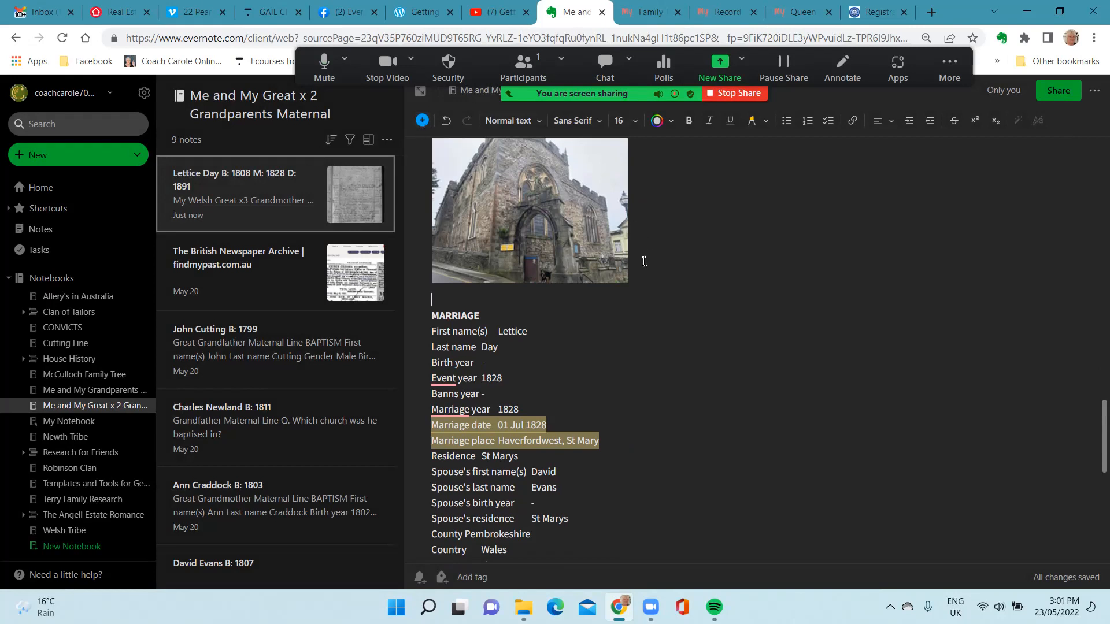
{"action": "left_click", "coordinate": [422, 121]}
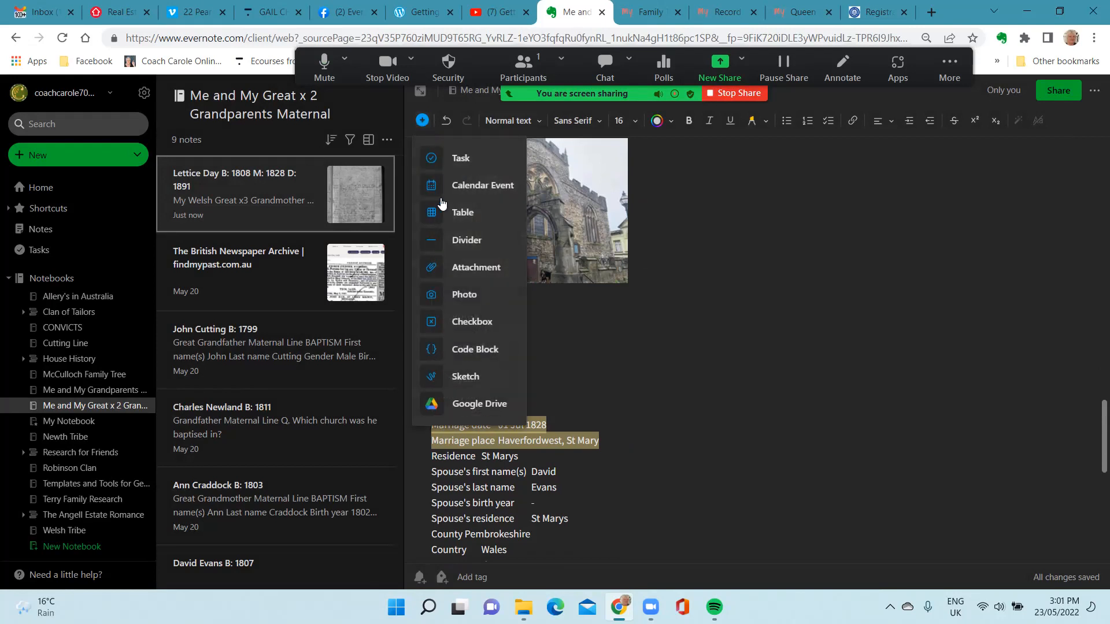
{"action": "left_click", "coordinate": [467, 295]}
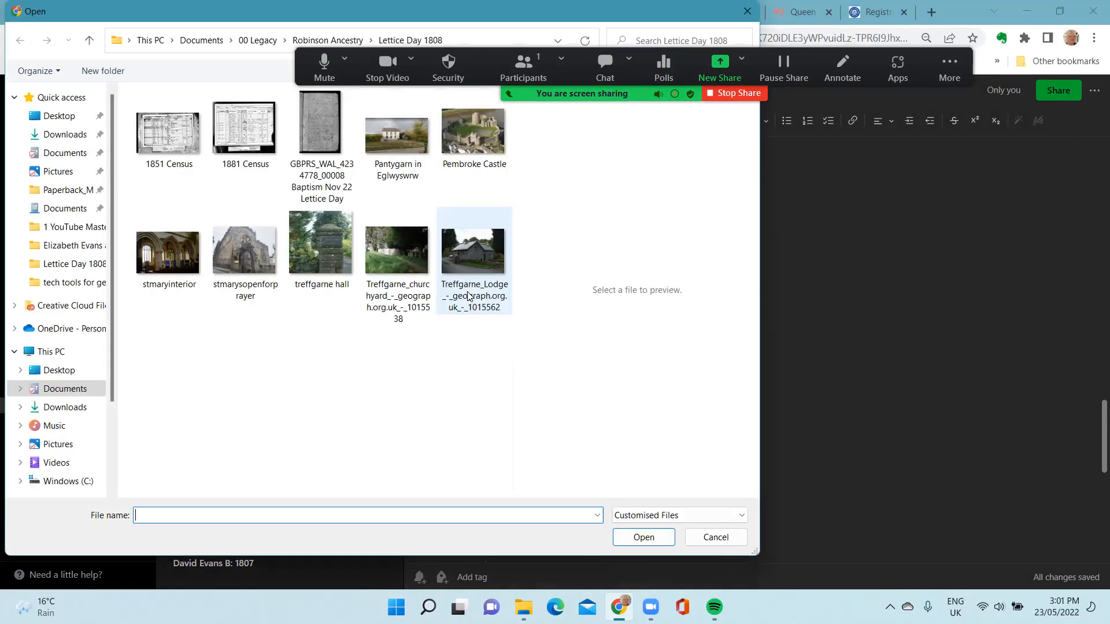
{"action": "left_click", "coordinate": [168, 253]}
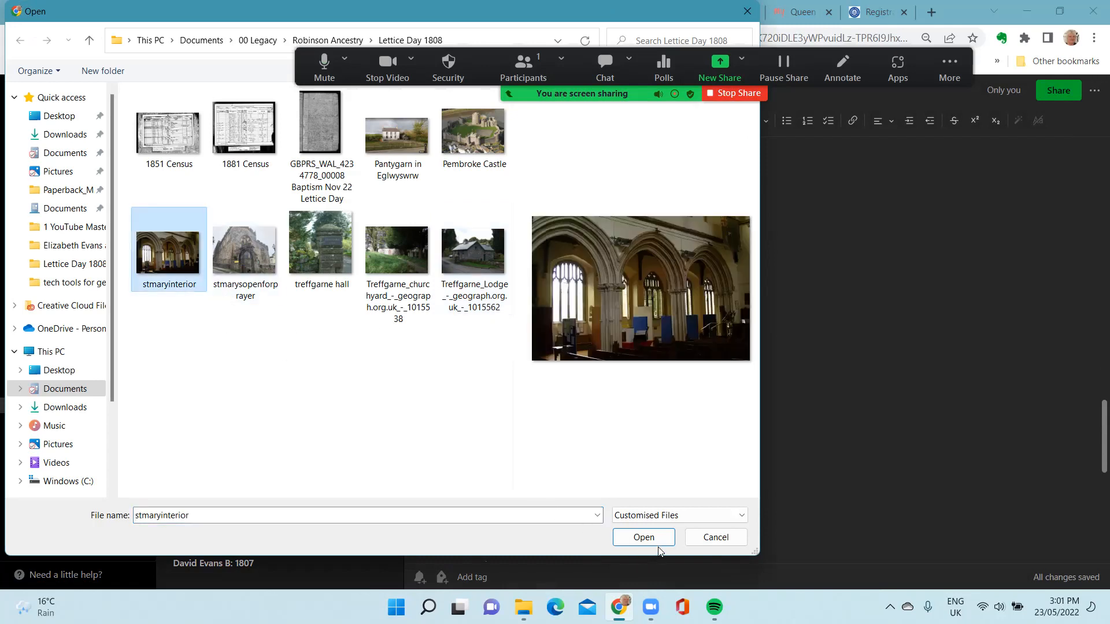
{"action": "left_click", "coordinate": [643, 537]}
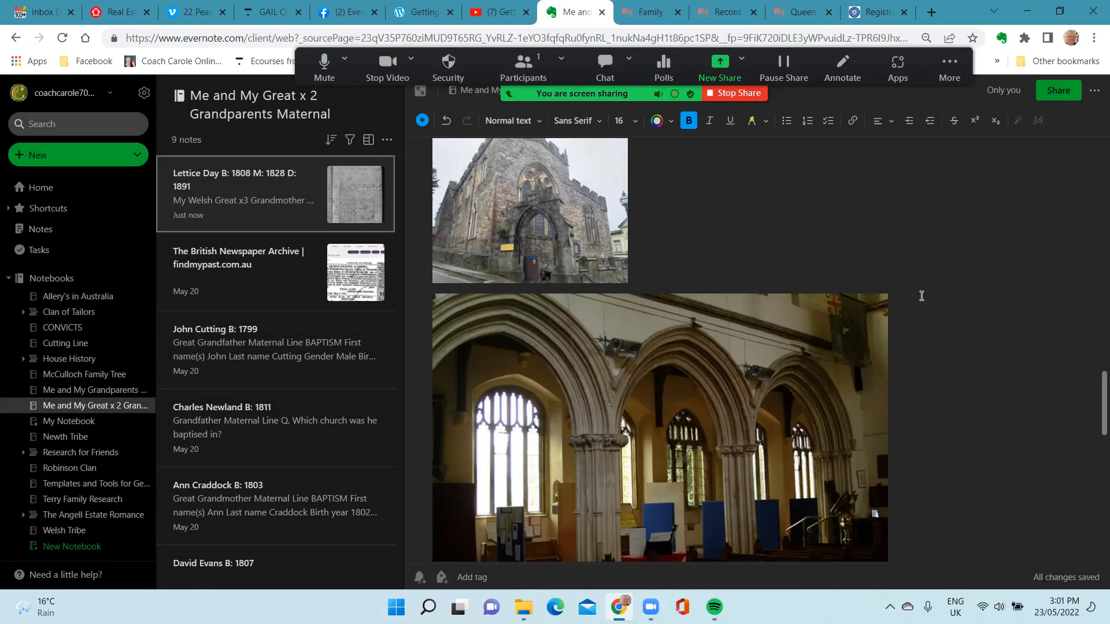
Review the church interior photo and the marriage section down to the placeholder for the banns and certificate images
{"action": "scroll", "coordinate": [921, 296], "scroll_direction": "down", "scroll_amount": 1}
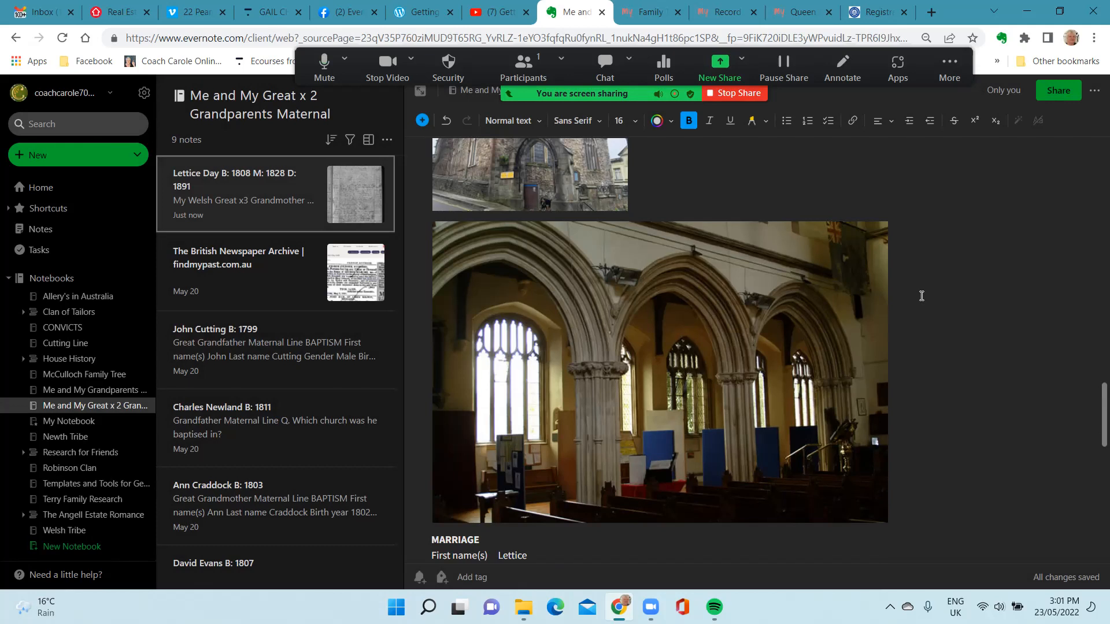
{"action": "scroll", "coordinate": [922, 296], "scroll_direction": "down", "scroll_amount": 2}
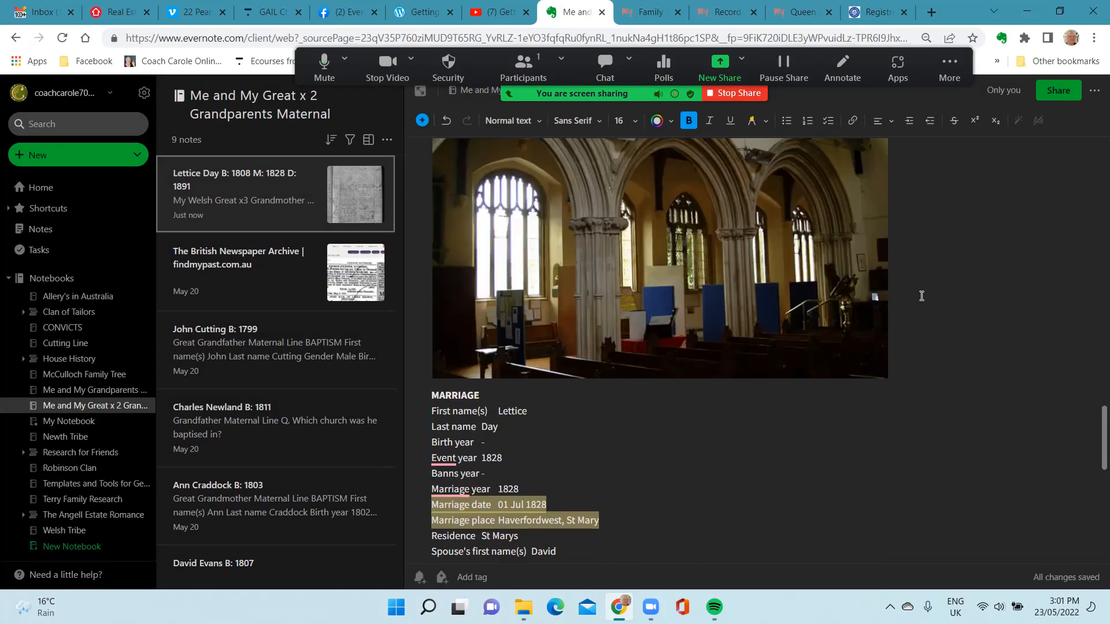
{"action": "scroll", "coordinate": [922, 295], "scroll_direction": "down", "scroll_amount": 2}
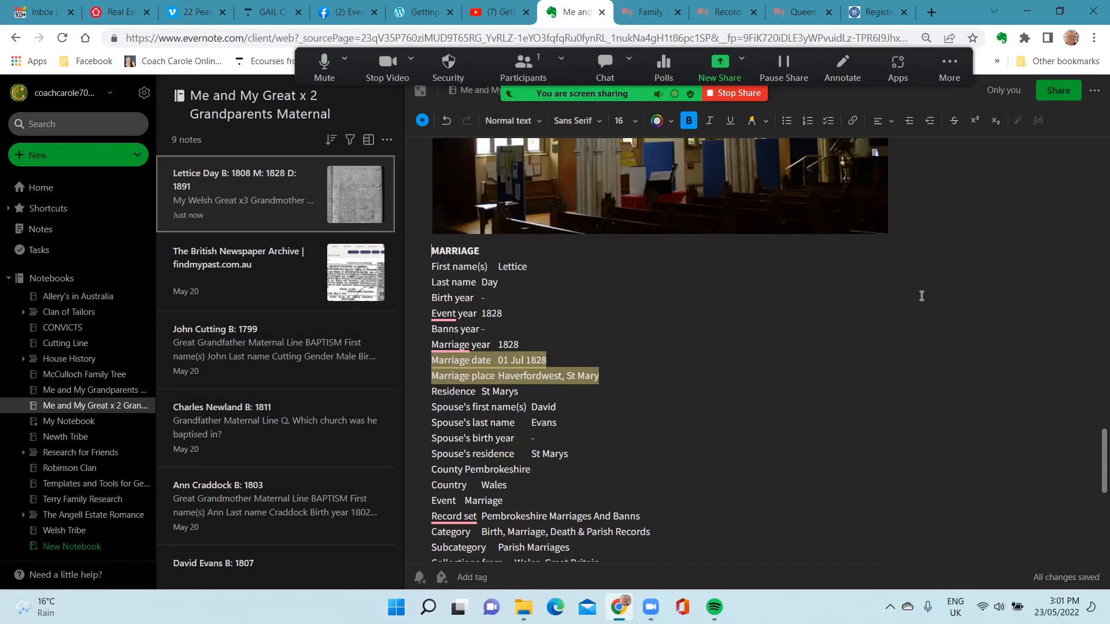
{"action": "scroll", "coordinate": [839, 341], "scroll_direction": "down", "scroll_amount": 1}
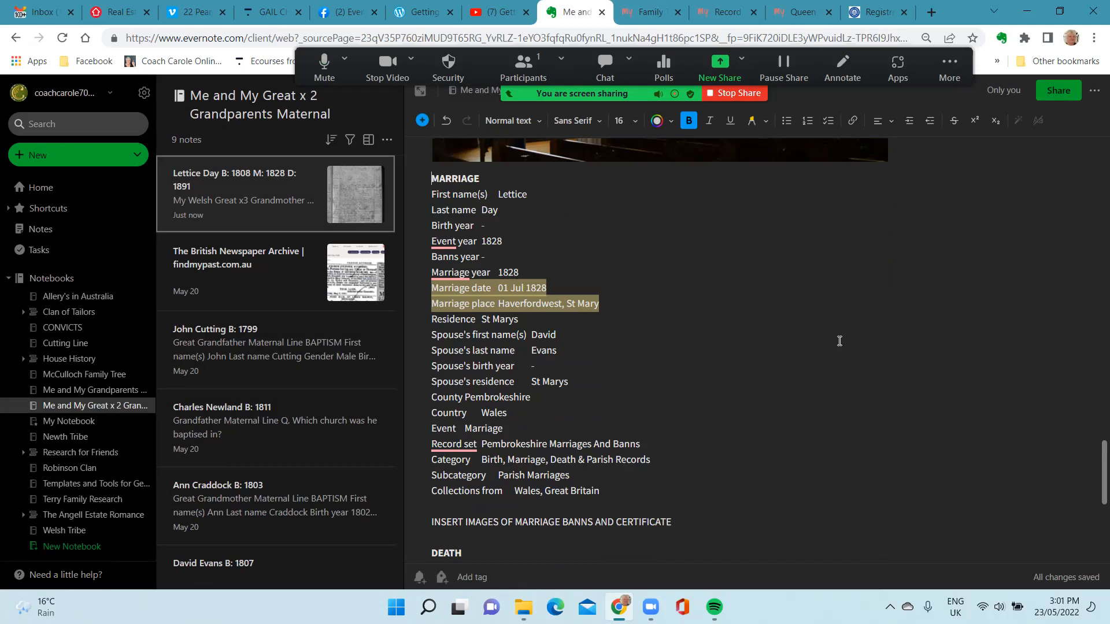
Insert the couple's marriage record scan from the husband's folder on a new line below INSERT IMAGES OF MARRIAGE BANNS AND CERTIFICATE
{"action": "scroll", "coordinate": [839, 341], "scroll_direction": "down", "scroll_amount": 2}
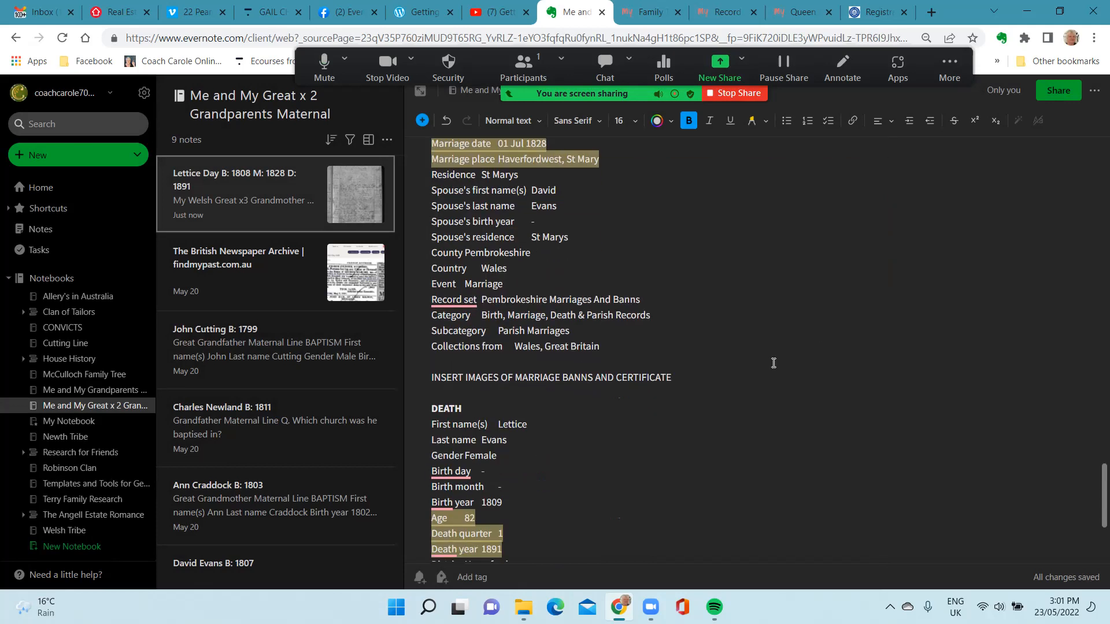
{"action": "left_click", "coordinate": [704, 376]}
{"action": "key", "text": "Return"}
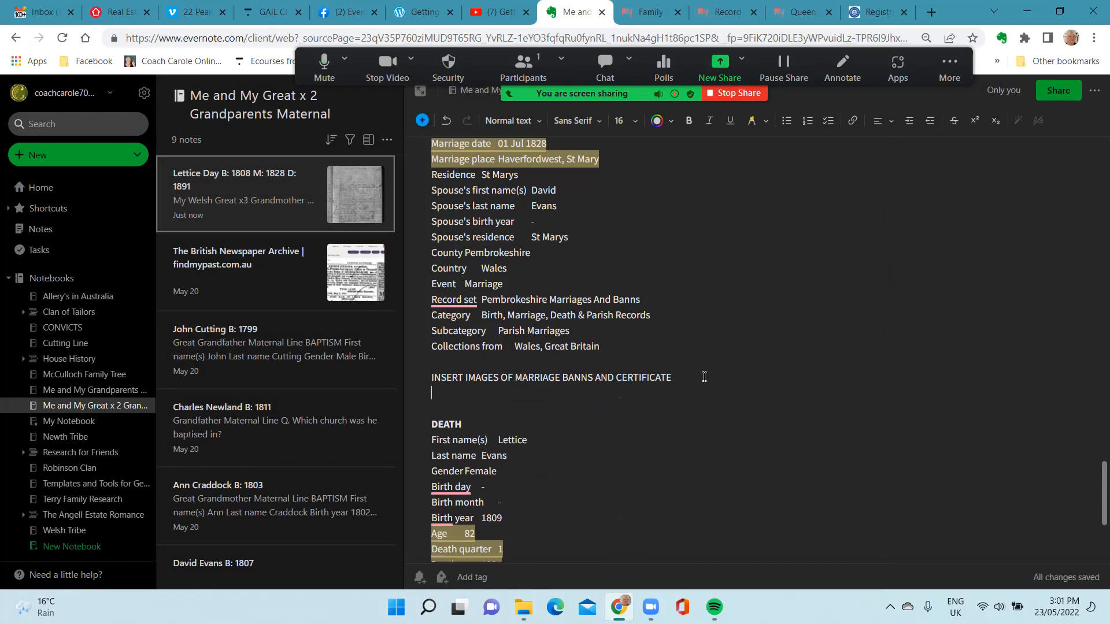
{"action": "left_click", "coordinate": [421, 123]}
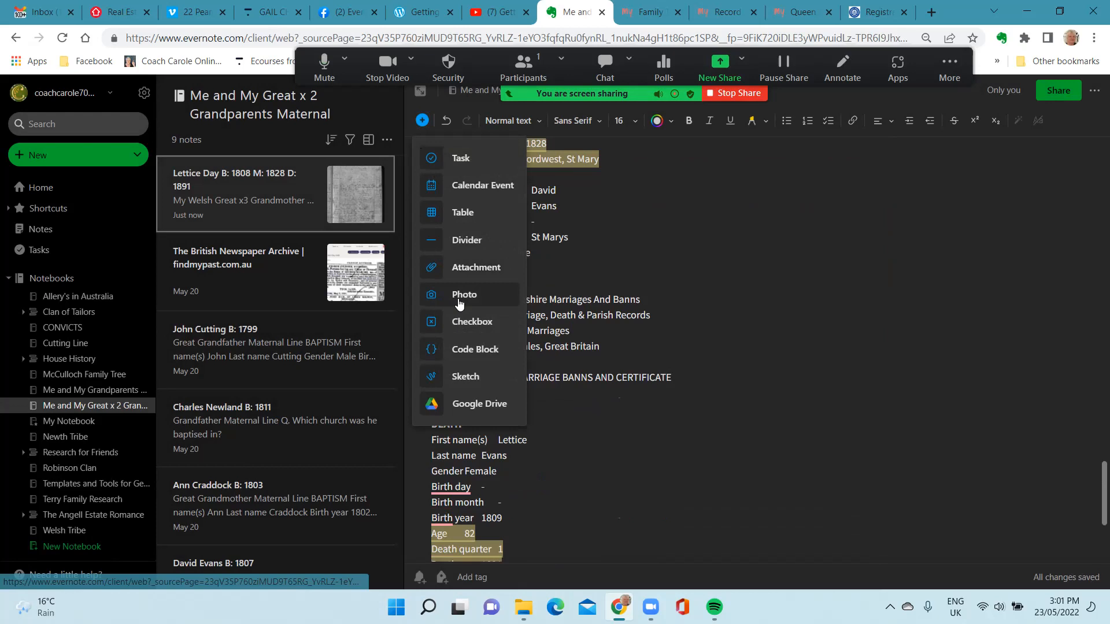
{"action": "left_click", "coordinate": [458, 301]}
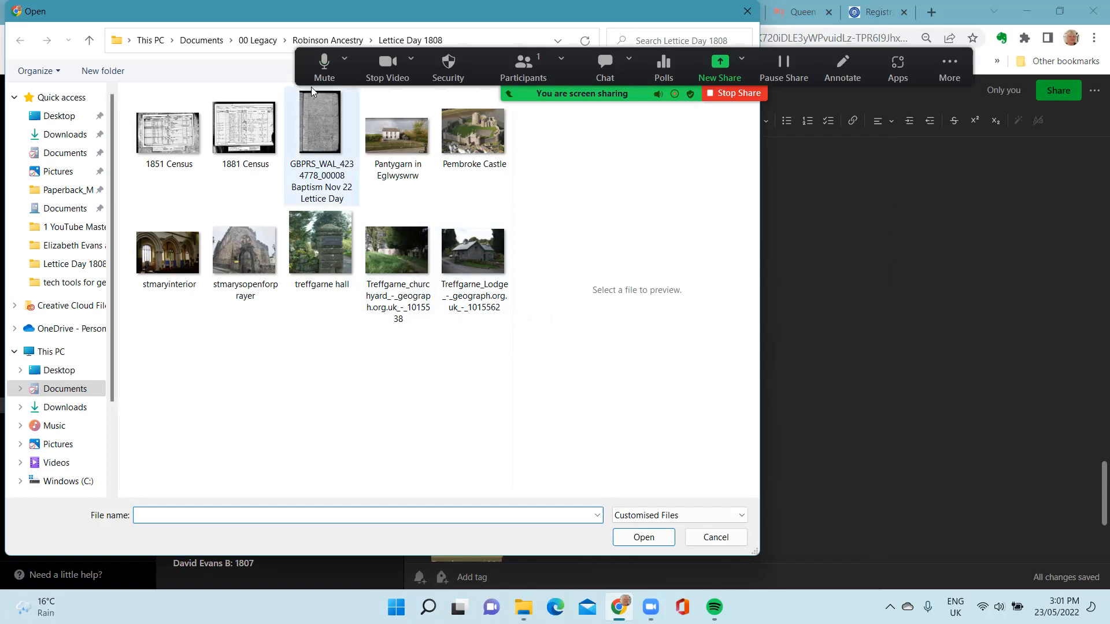
{"action": "left_click", "coordinate": [340, 41]}
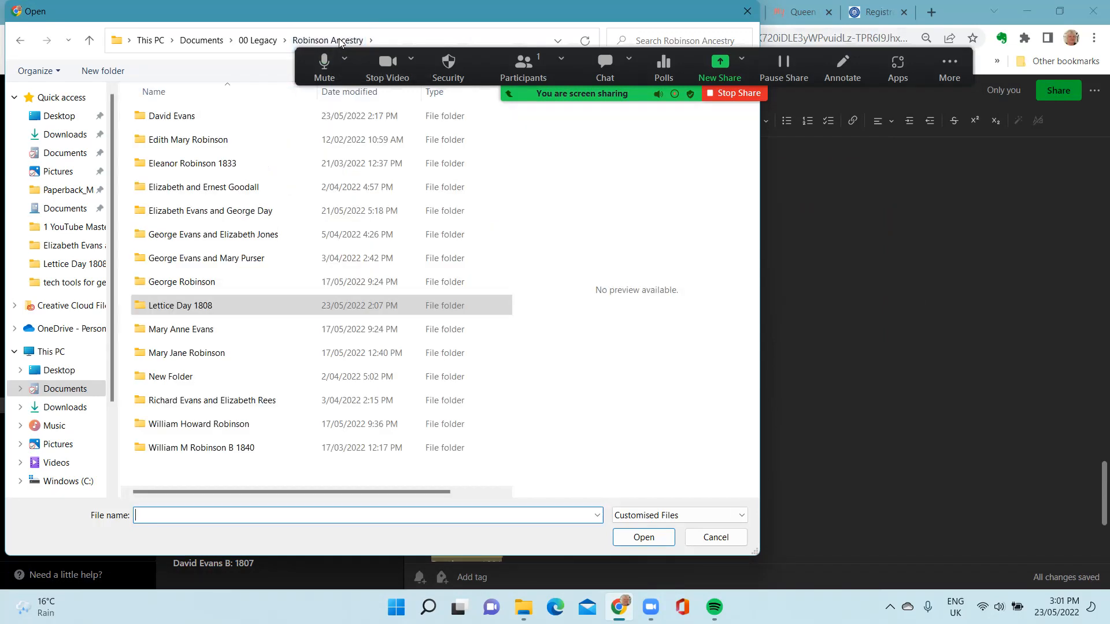
{"action": "double_click", "coordinate": [166, 117]}
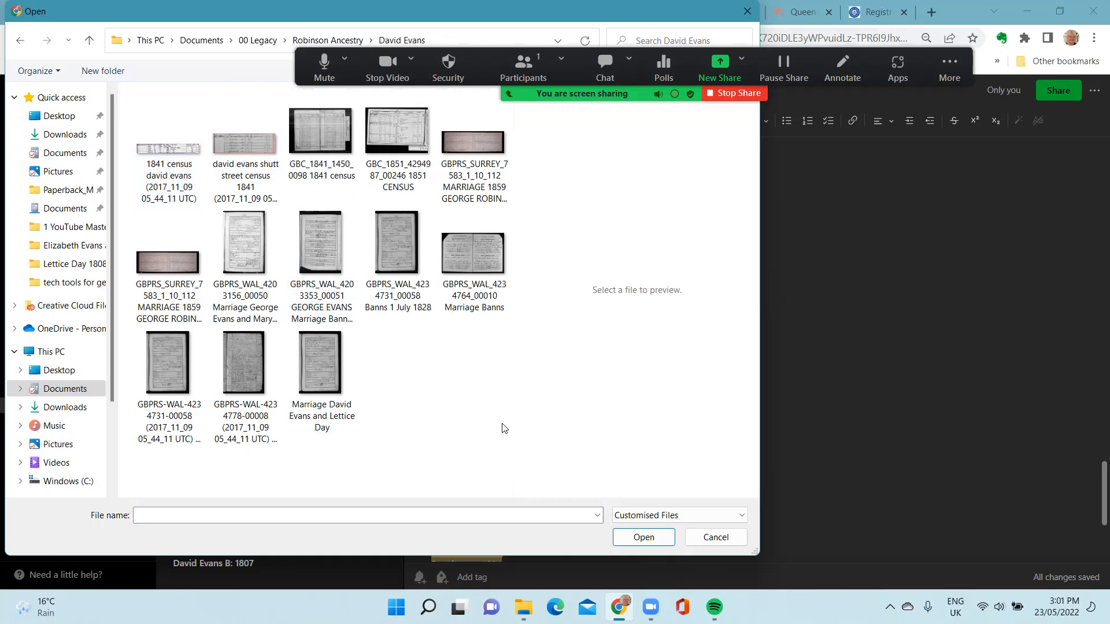
{"action": "left_click", "coordinate": [324, 373]}
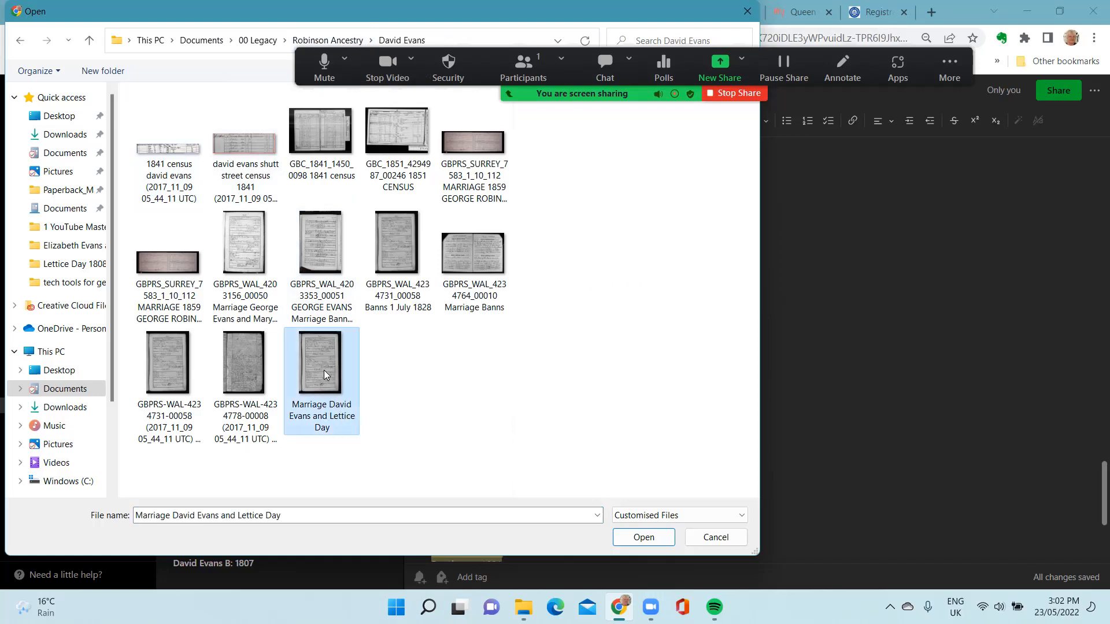
{"action": "left_click", "coordinate": [641, 537]}
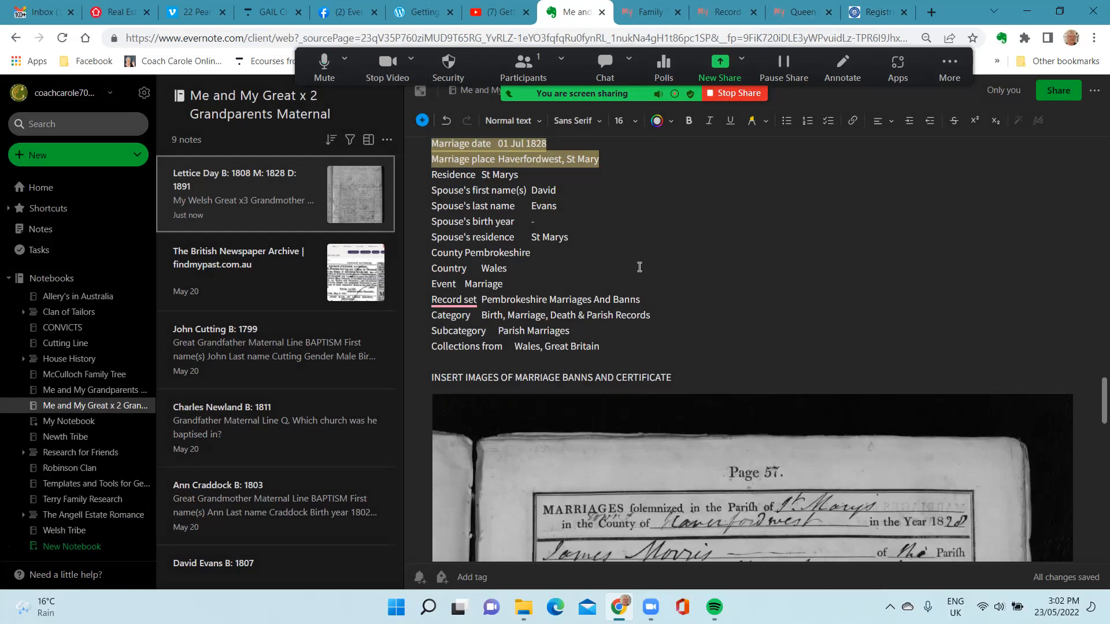
Examine the couple's entry in the inserted 1828 marriage register scan, and the death section with its certificate note
{"action": "scroll", "coordinate": [639, 267], "scroll_direction": "down", "scroll_amount": 1}
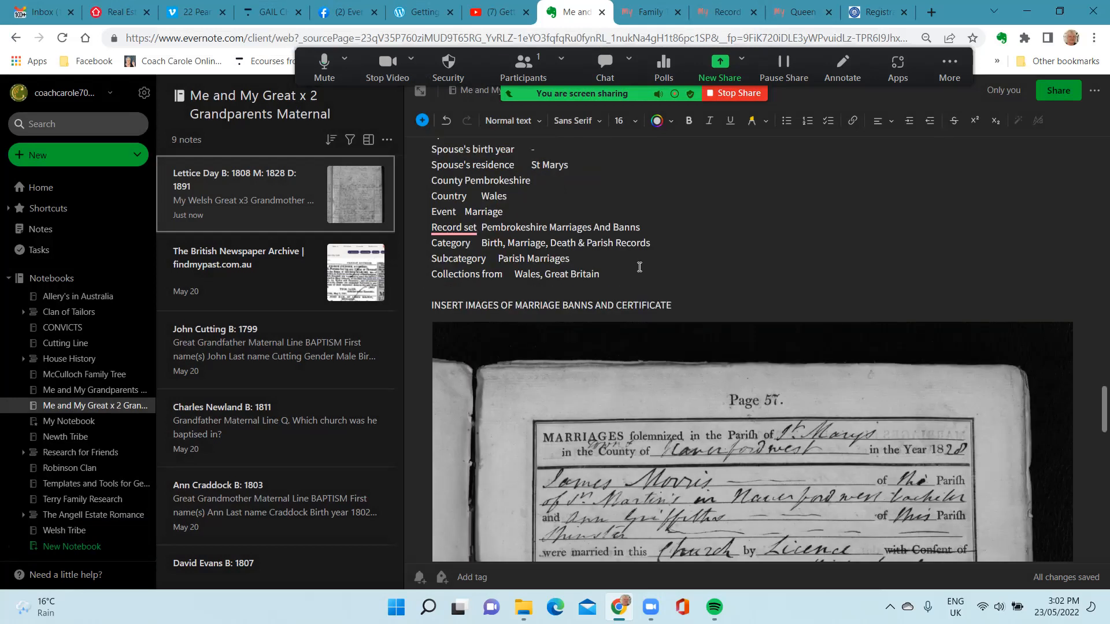
{"action": "scroll", "coordinate": [639, 267], "scroll_direction": "down", "scroll_amount": 2}
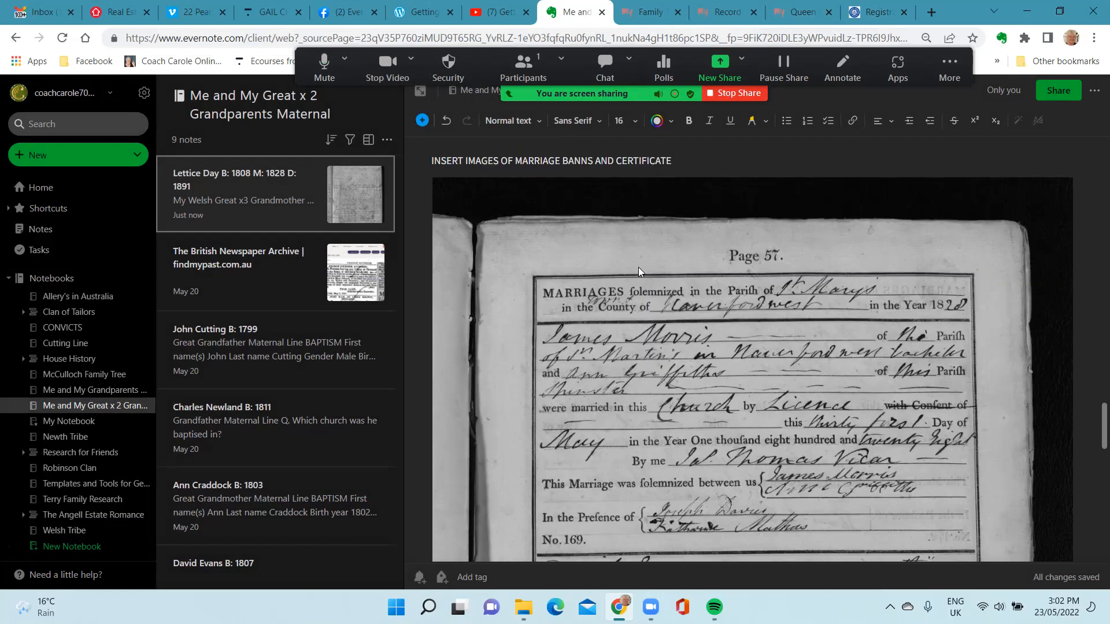
{"action": "scroll", "coordinate": [638, 267], "scroll_direction": "down", "scroll_amount": 1}
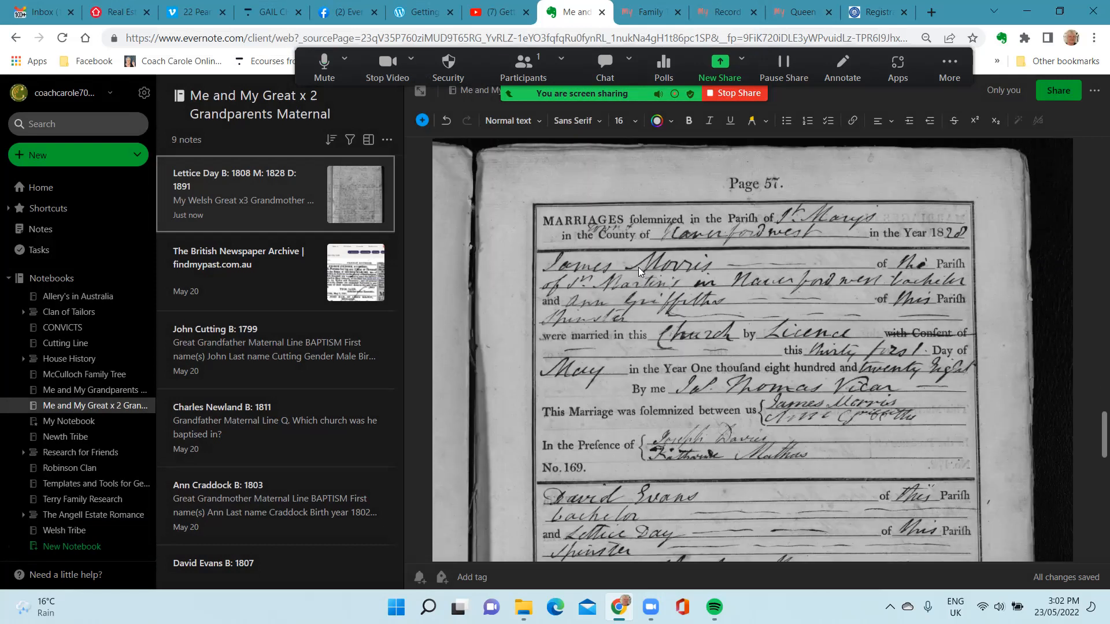
{"action": "scroll", "coordinate": [638, 267], "scroll_direction": "down", "scroll_amount": 2}
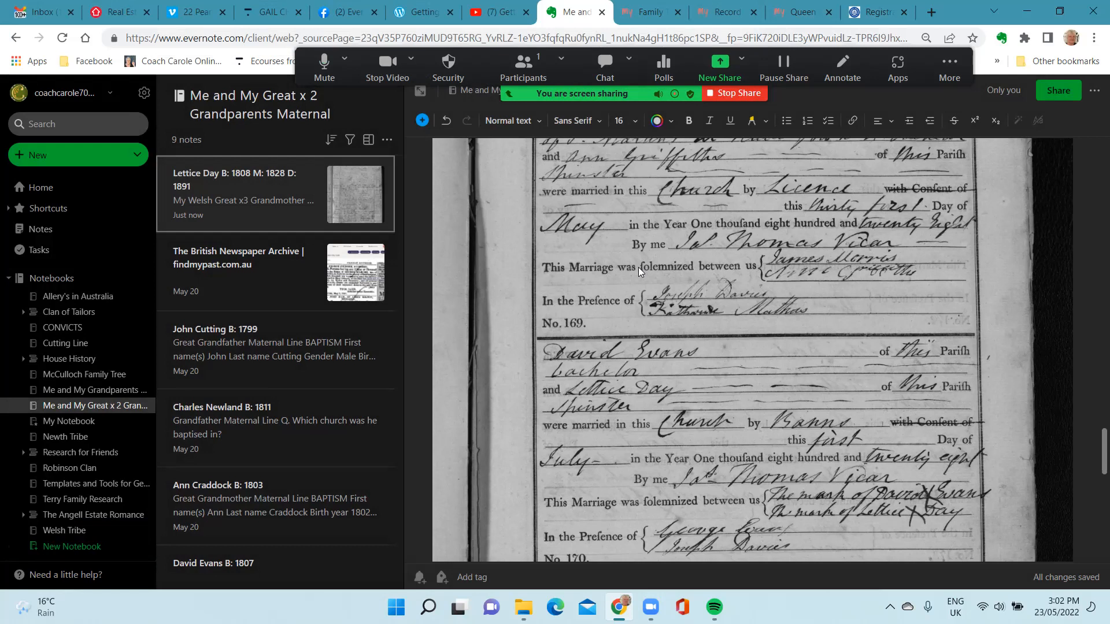
{"action": "scroll", "coordinate": [638, 267], "scroll_direction": "up", "scroll_amount": 3}
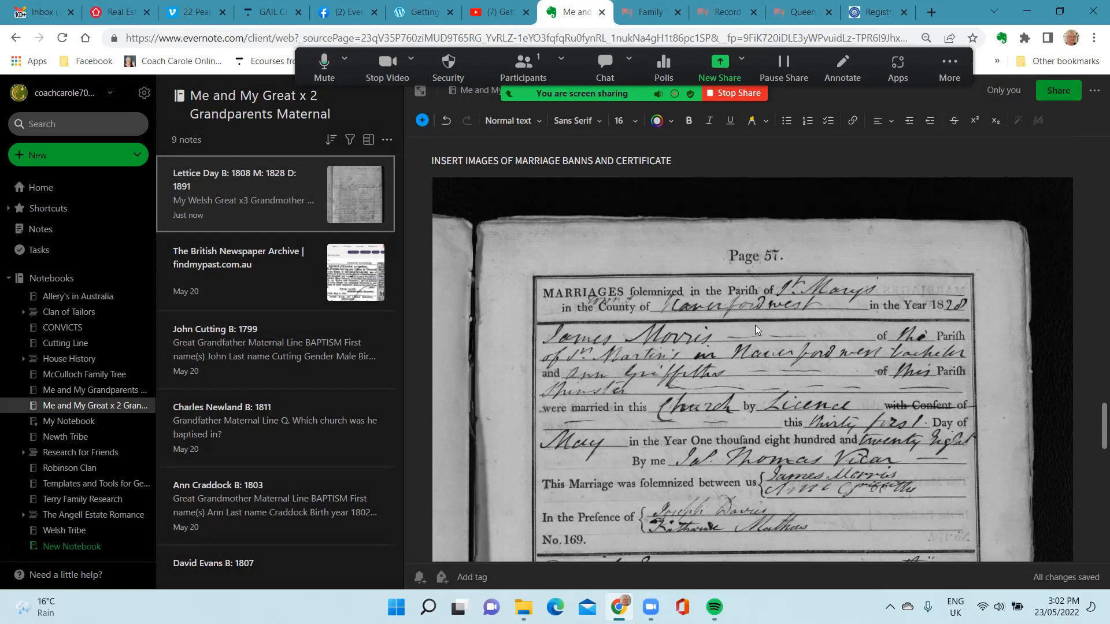
{"action": "scroll", "coordinate": [702, 332], "scroll_direction": "down", "scroll_amount": 4}
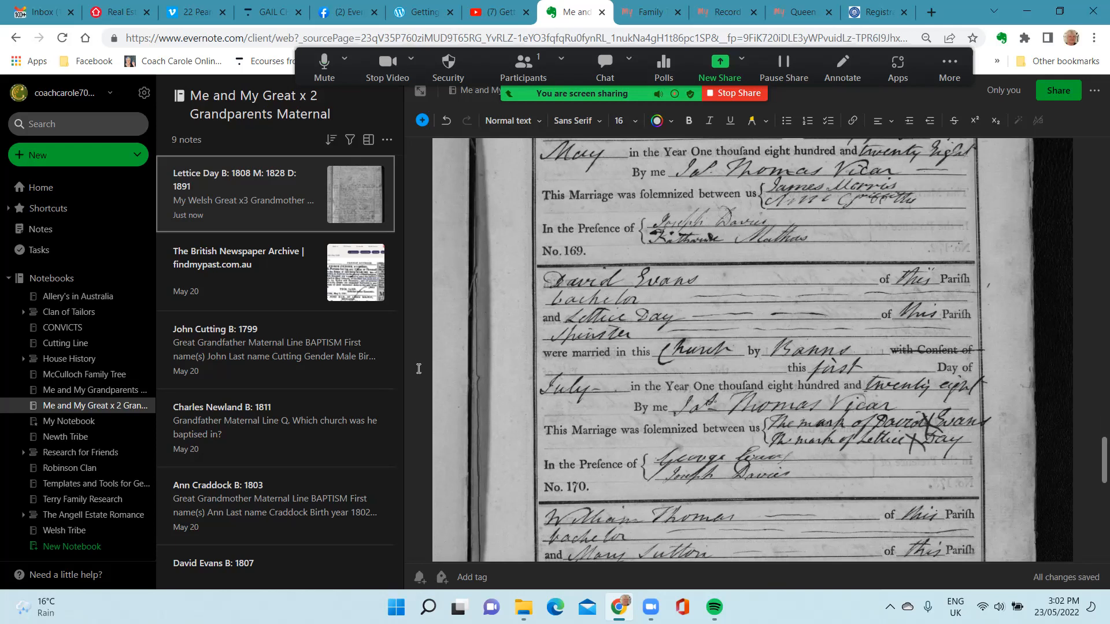
{"action": "scroll", "coordinate": [416, 357], "scroll_direction": "down", "scroll_amount": 4}
{"action": "scroll", "coordinate": [416, 357], "scroll_direction": "down", "scroll_amount": 6}
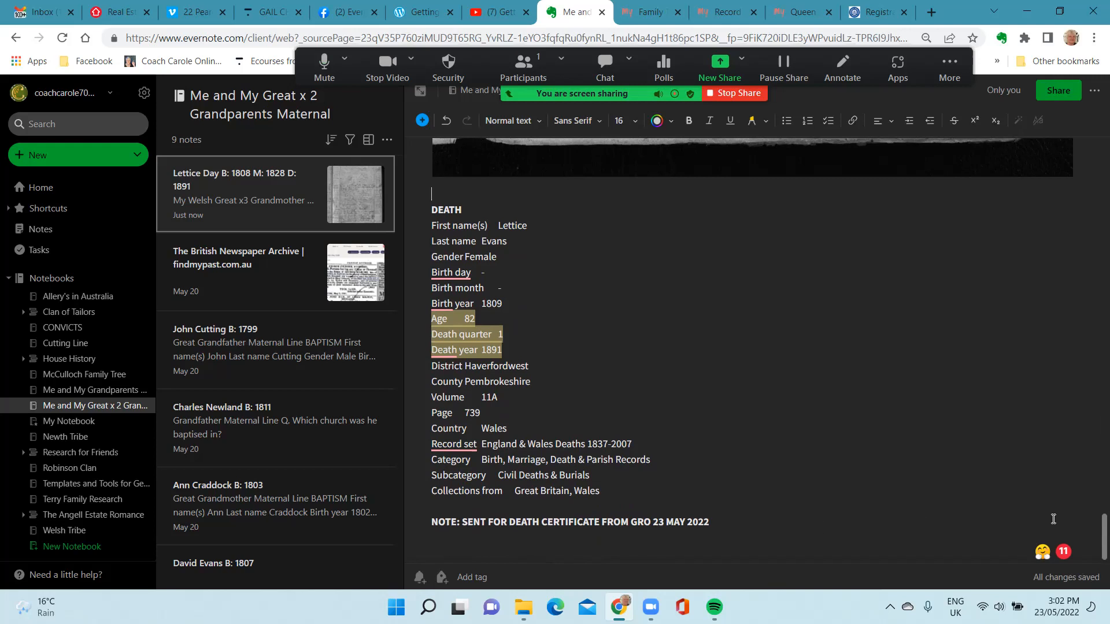
Add a task reading "send for the death certificate from GRO" on a new line below My Welsh Great x3 Grandmother
{"action": "left_click_drag", "start_coordinate": [1092, 541], "coordinate": [964, 161]}
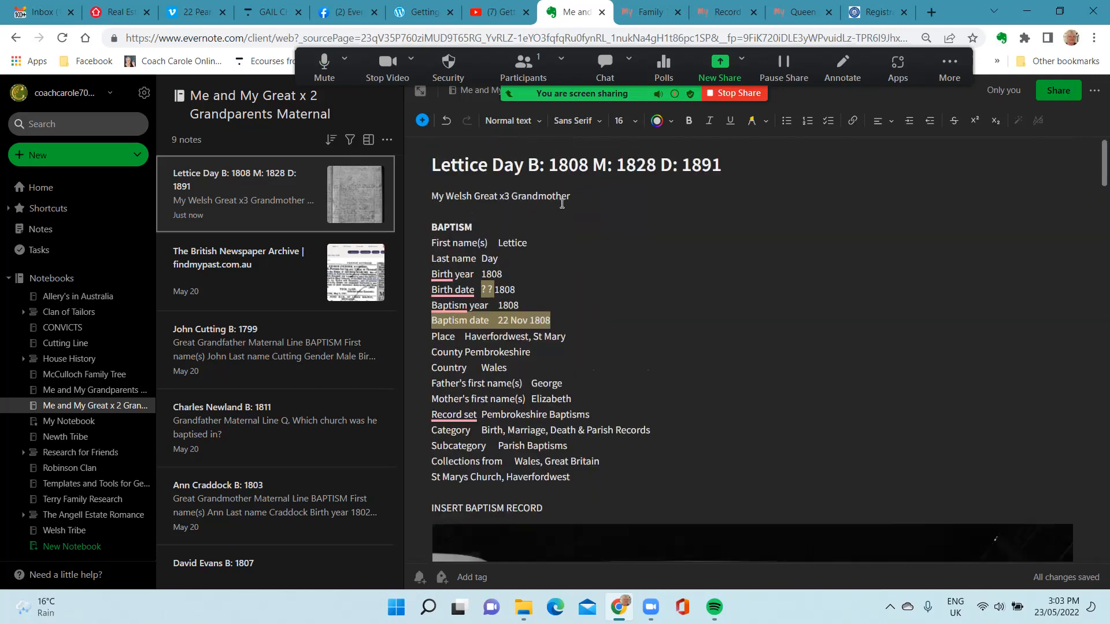
{"action": "left_click", "coordinate": [576, 196]}
{"action": "key", "text": "Return"}
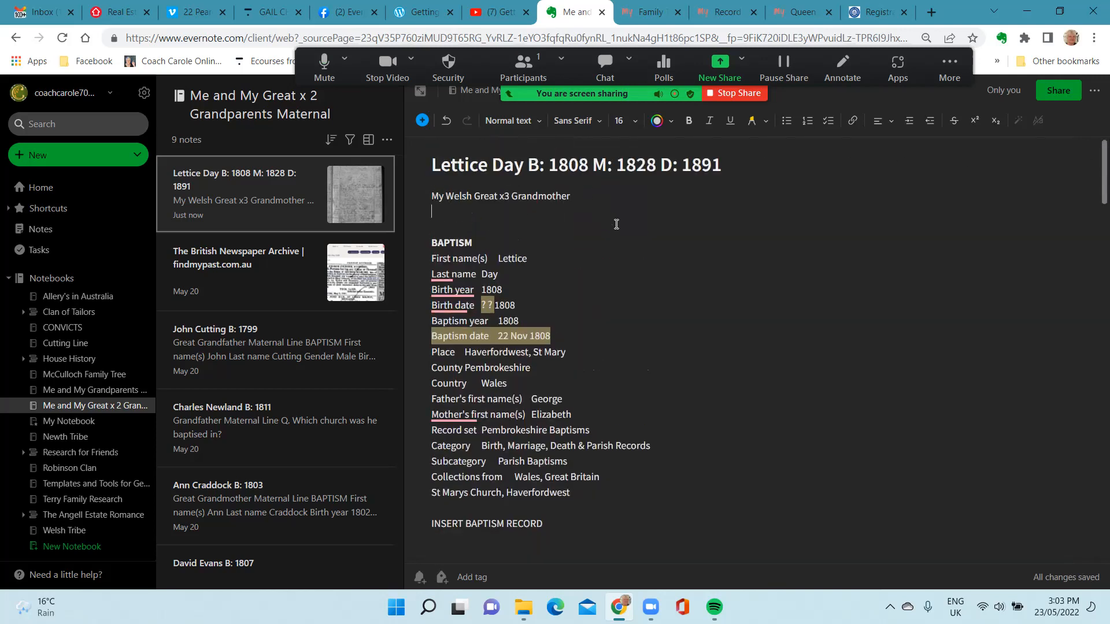
{"action": "left_click", "coordinate": [421, 121]}
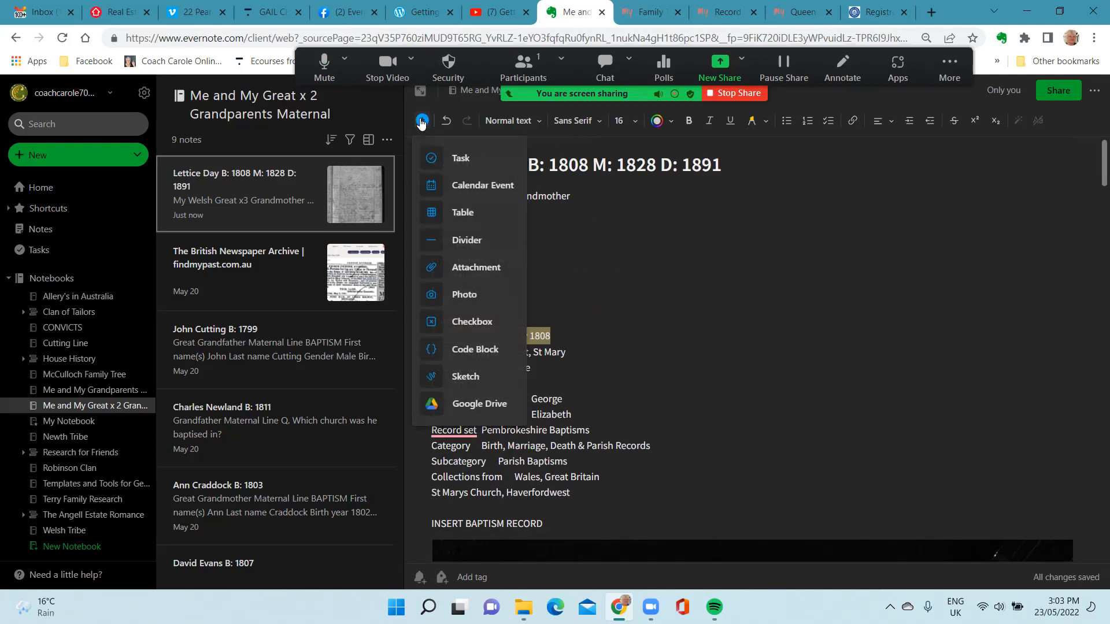
{"action": "left_click", "coordinate": [471, 164]}
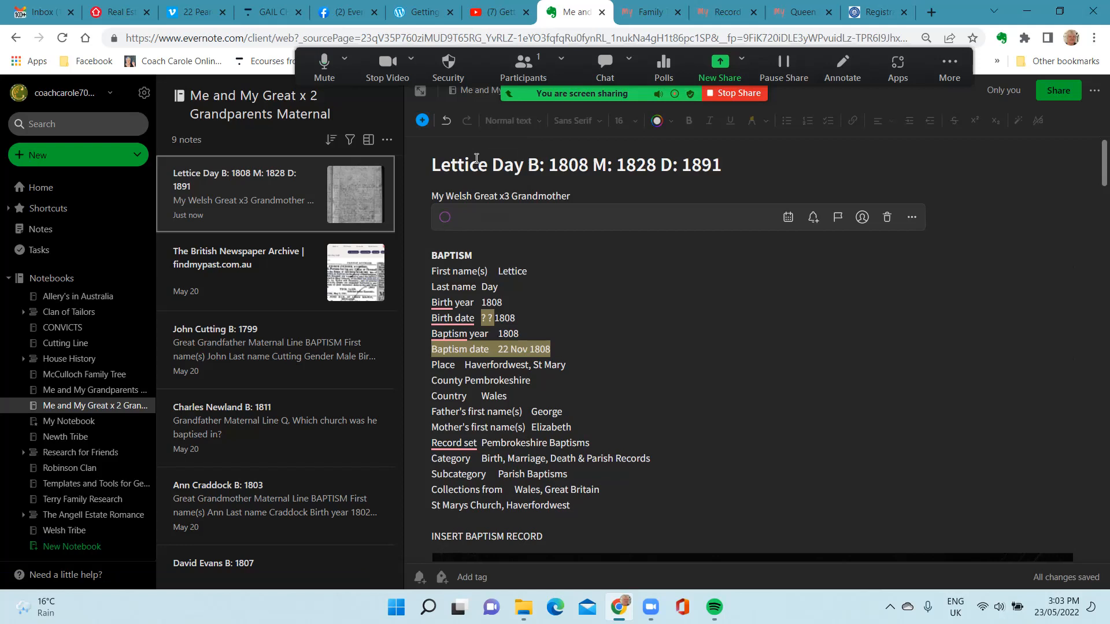
{"action": "type", "text": "s"}
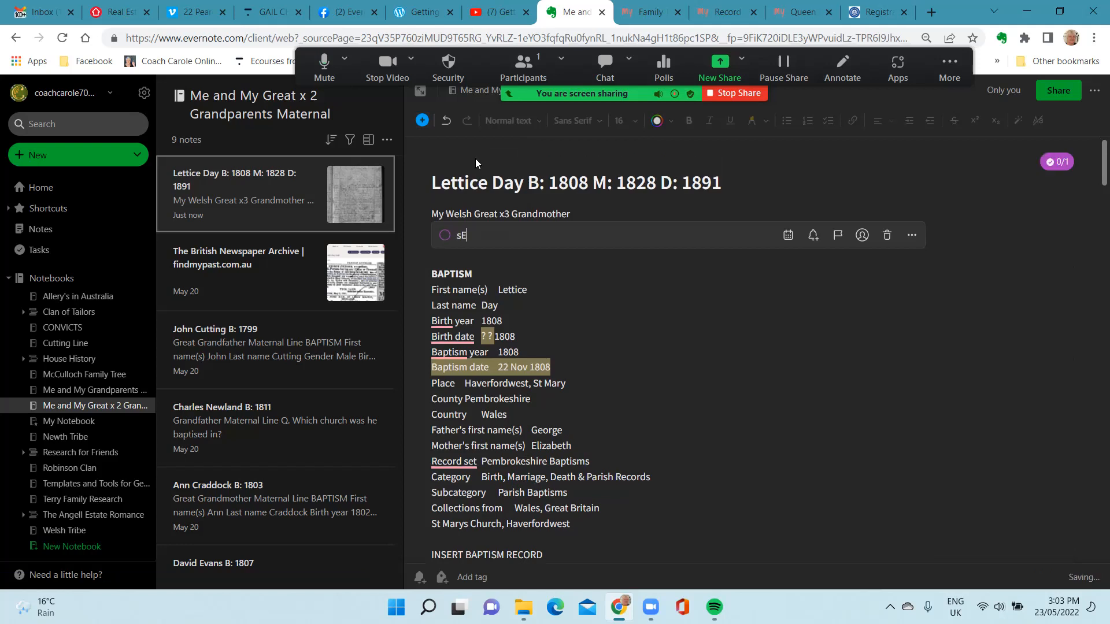
{"action": "type", "text": "end"}
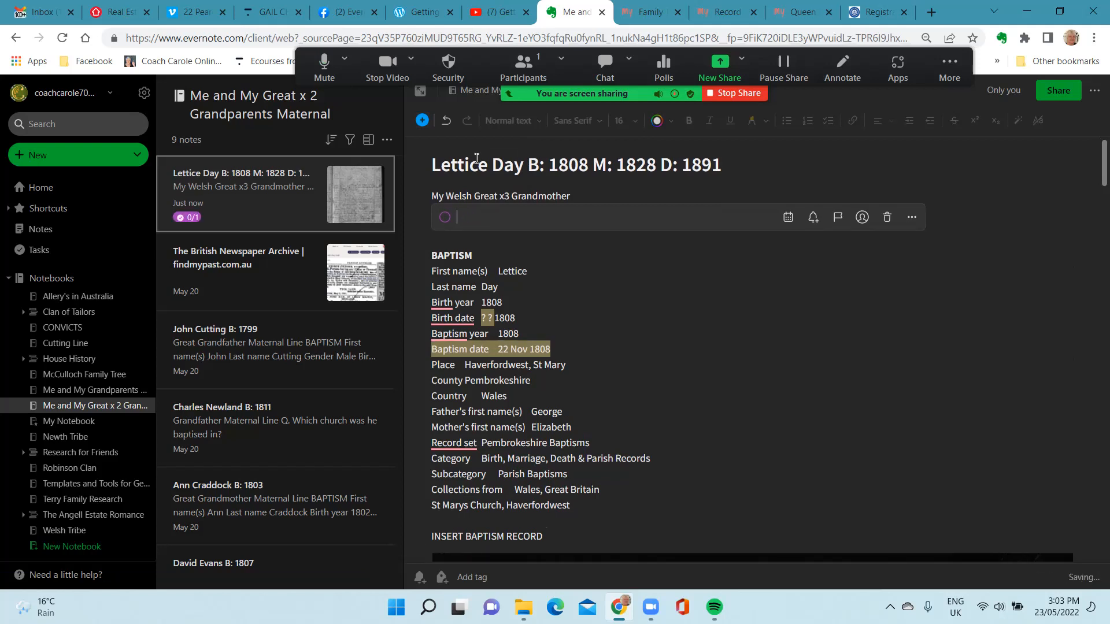
{"action": "type", "text": " fo"}
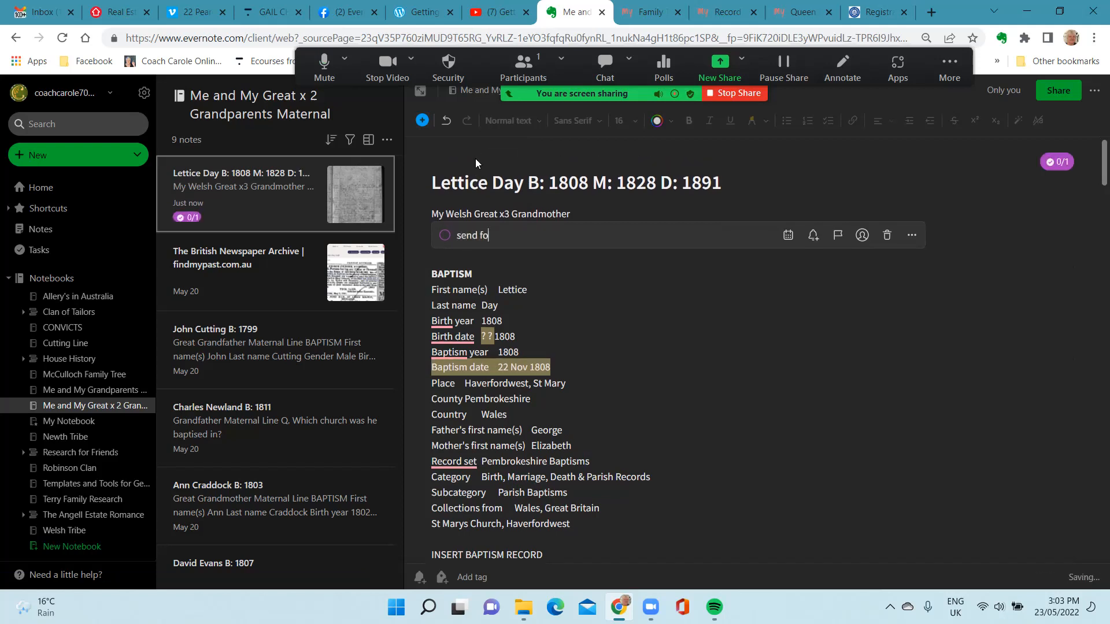
{"action": "type", "text": "r the death certificate from GRO"}
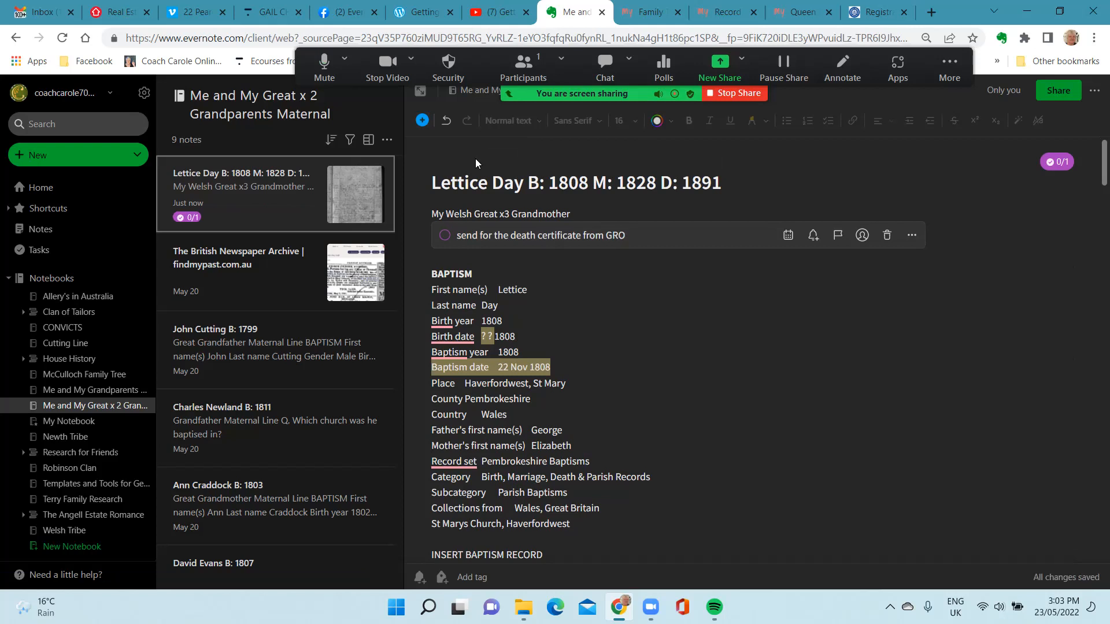
Add a blank second task below the death certificate task, and mark that first task completed and reopen it
{"action": "key", "text": "Return"}
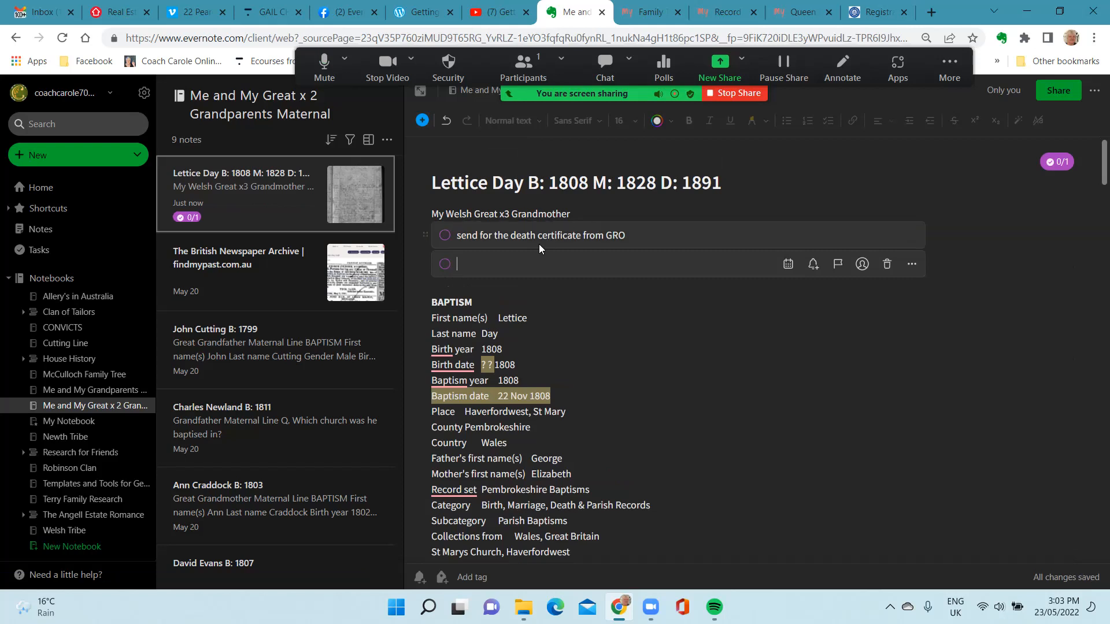
{"action": "left_click", "coordinate": [446, 236]}
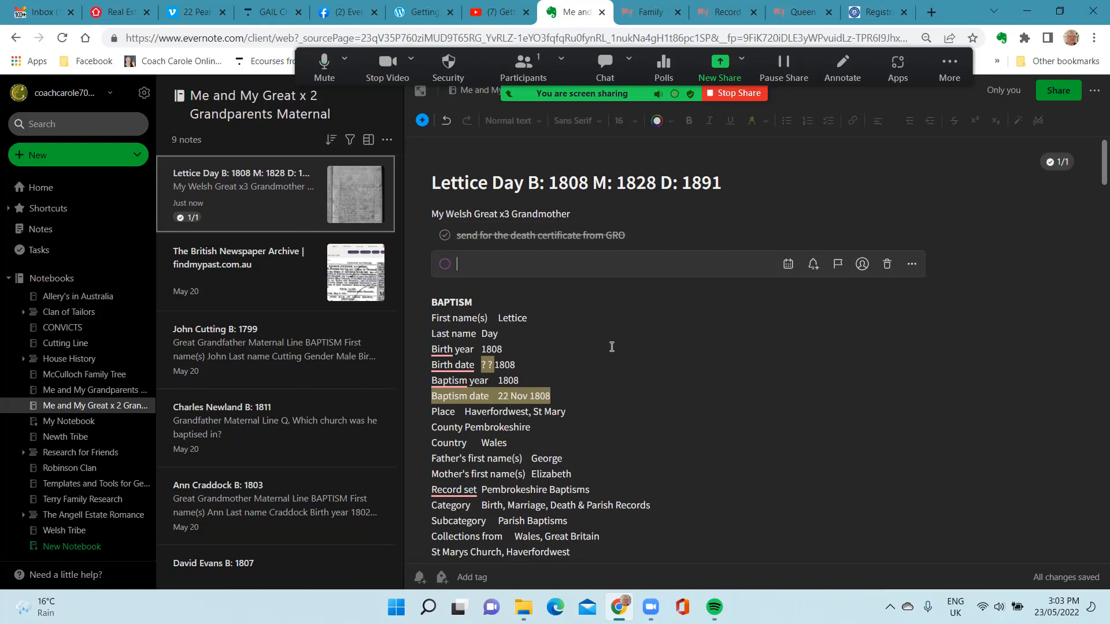
{"action": "left_click", "coordinate": [445, 236]}
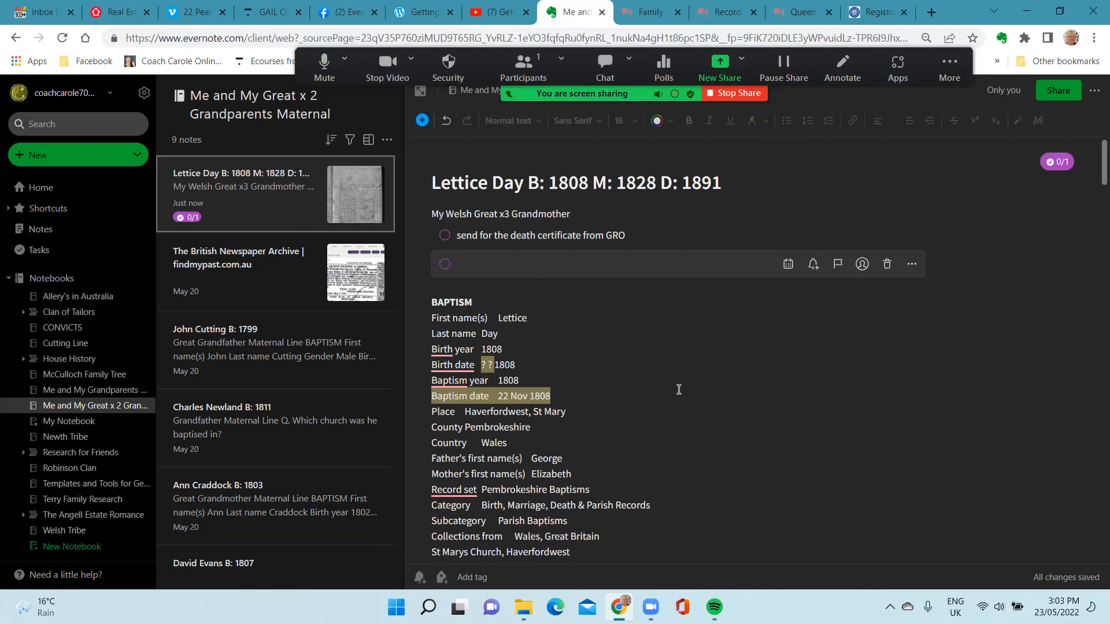
Review the whole note from the baptism details through the inserted images to the death section, and return to its beginning
{"action": "scroll", "coordinate": [656, 335], "scroll_direction": "down", "scroll_amount": 5}
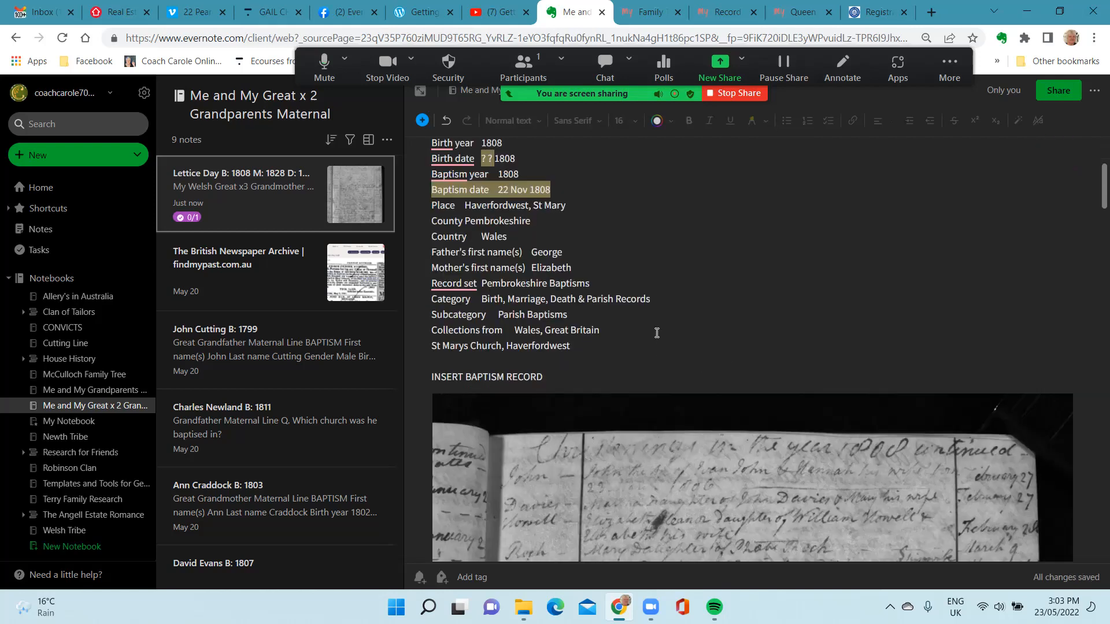
{"action": "scroll", "coordinate": [655, 331], "scroll_direction": "down", "scroll_amount": 8}
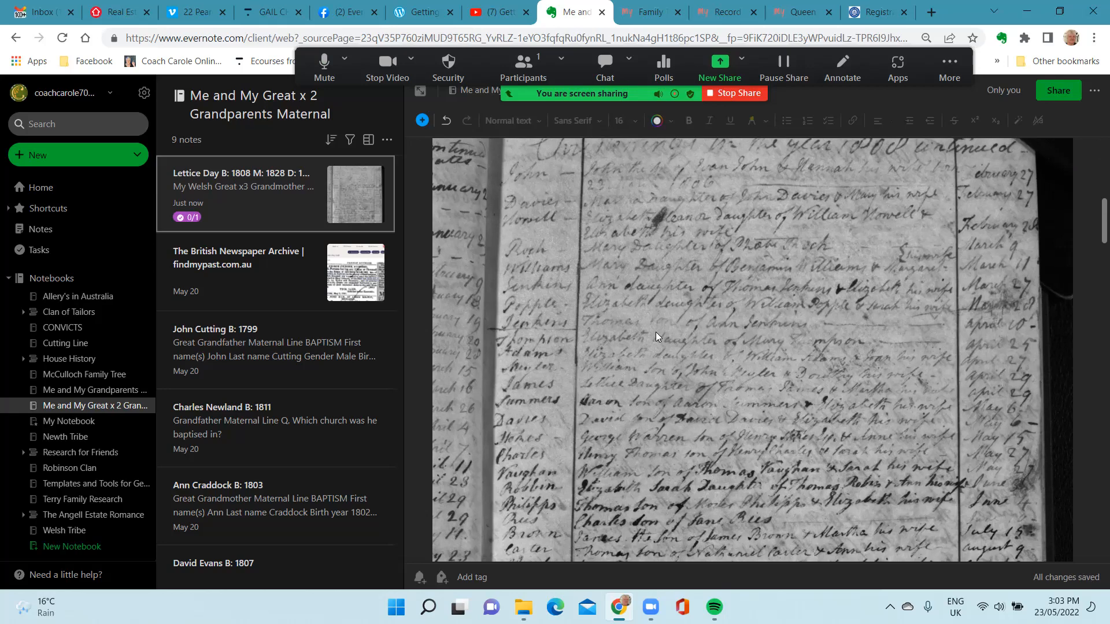
{"action": "scroll", "coordinate": [655, 332], "scroll_direction": "down", "scroll_amount": 15}
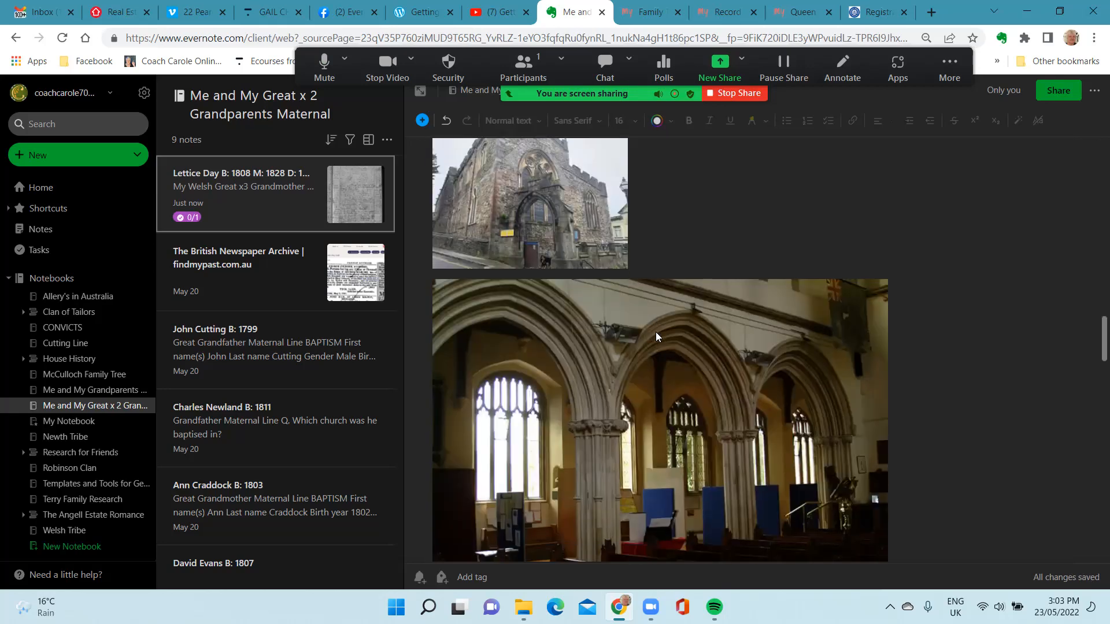
{"action": "scroll", "coordinate": [655, 331], "scroll_direction": "down", "scroll_amount": 15}
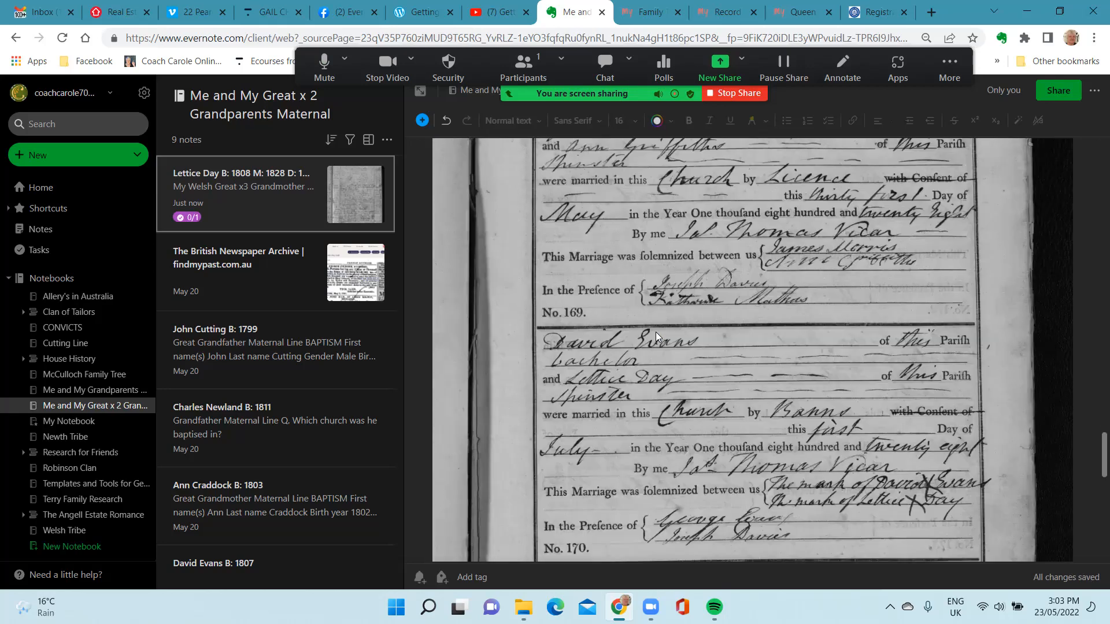
{"action": "scroll", "coordinate": [662, 331], "scroll_direction": "down", "scroll_amount": 10}
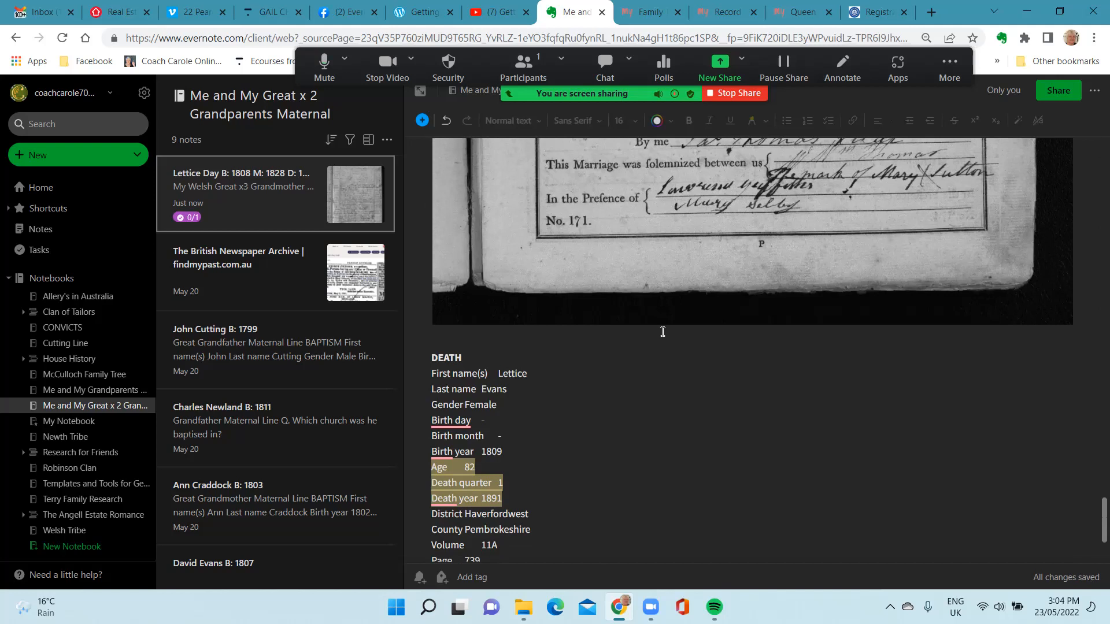
{"action": "left_click", "coordinate": [1093, 442]}
{"action": "left_click_drag", "start_coordinate": [1092, 442], "coordinate": [1091, 151]}
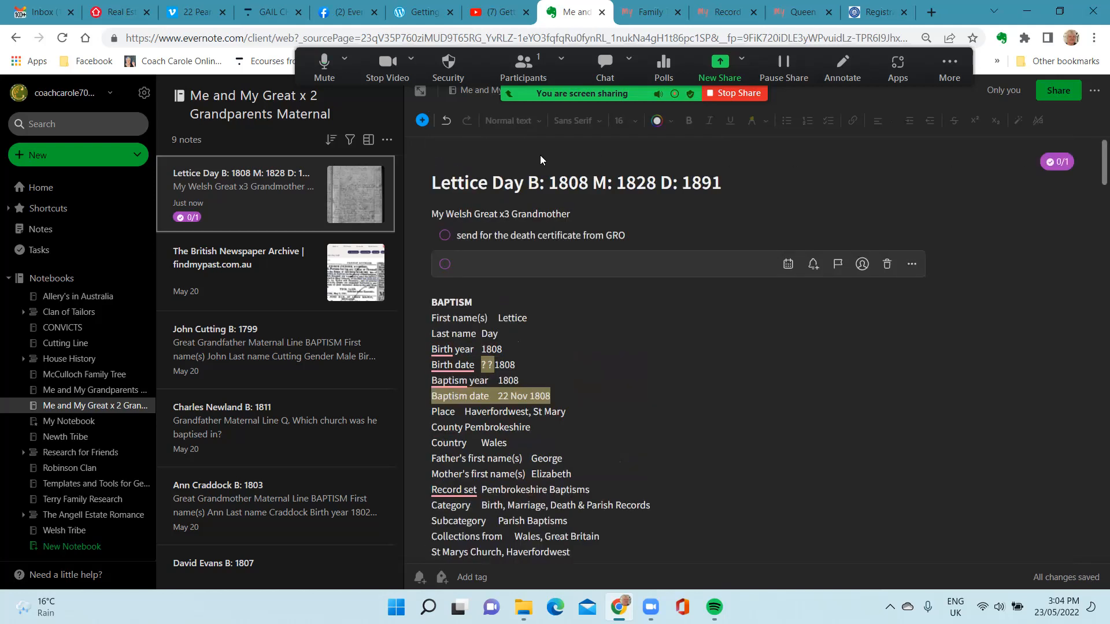
{"action": "left_click", "coordinate": [423, 121]}
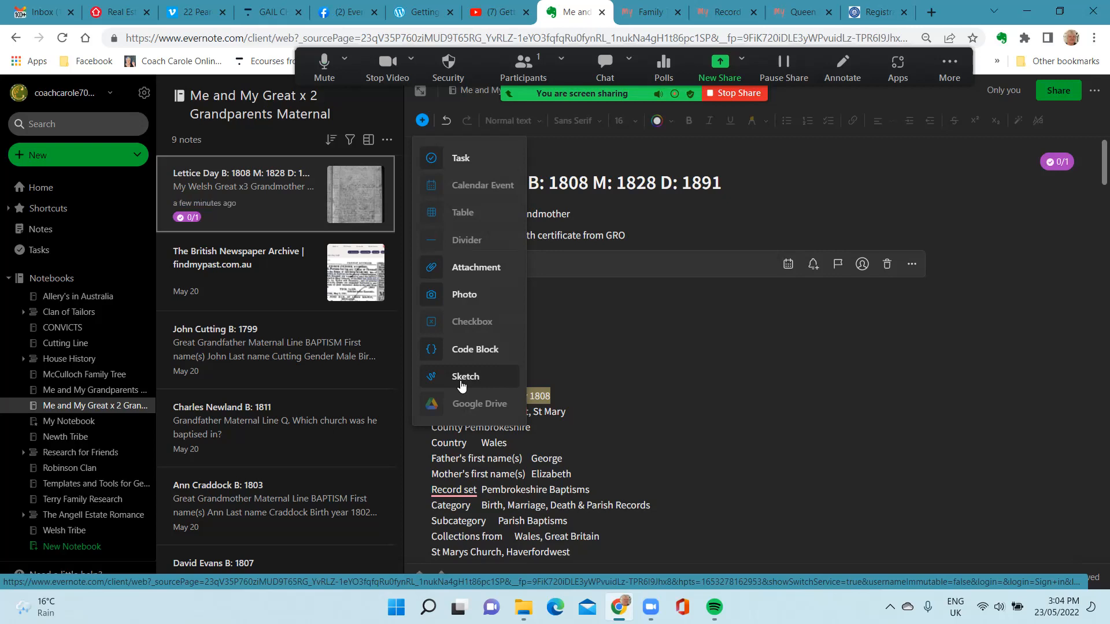
{"action": "left_click", "coordinate": [753, 359]}
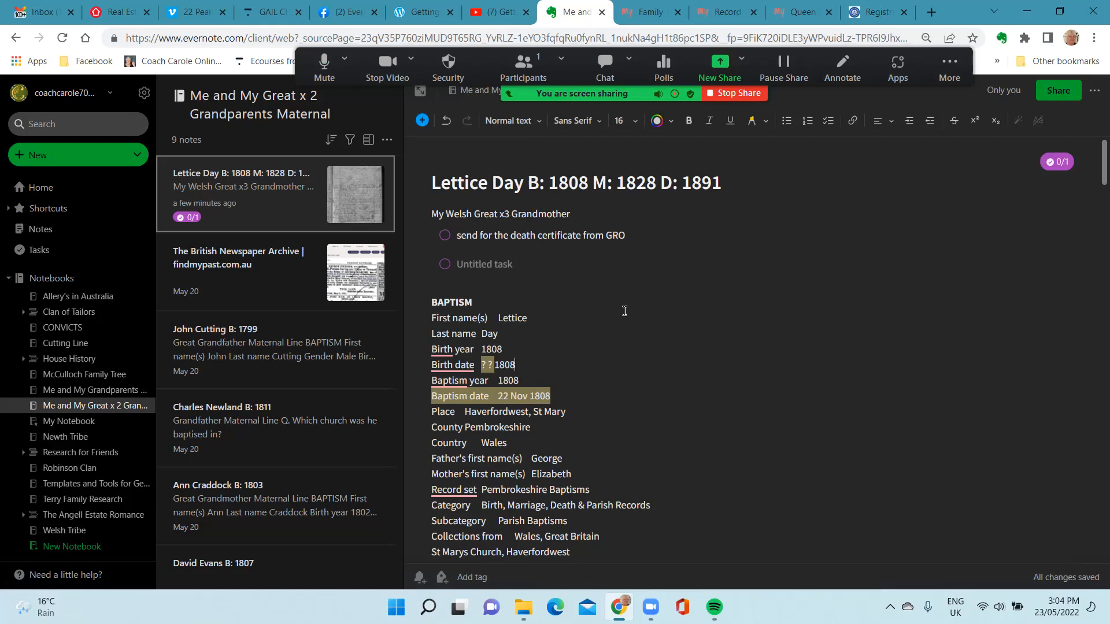
{"action": "left_click", "coordinate": [733, 93]}
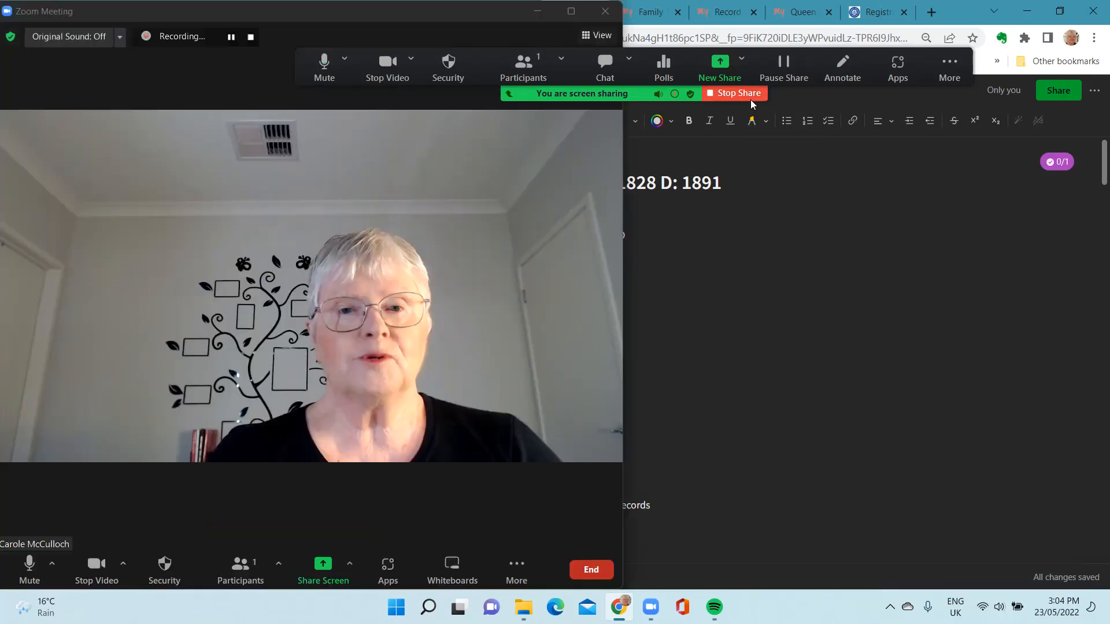